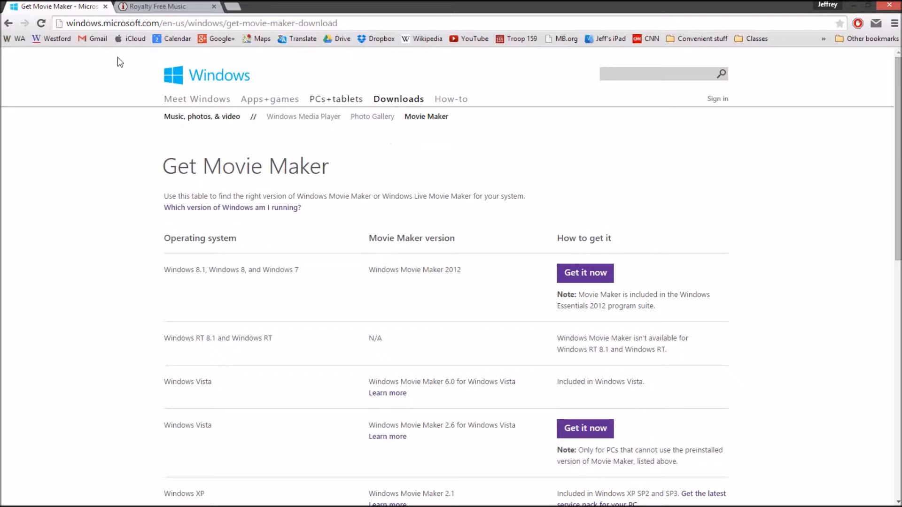
Step: Look over the Movie Maker versions on the download page and switch to the Royalty Free Music page
drag(292, 27, 50, 42)
click(94, 174)
scroll(137, 400, down, 4)
scroll(136, 399, up, 5)
click(153, 7)
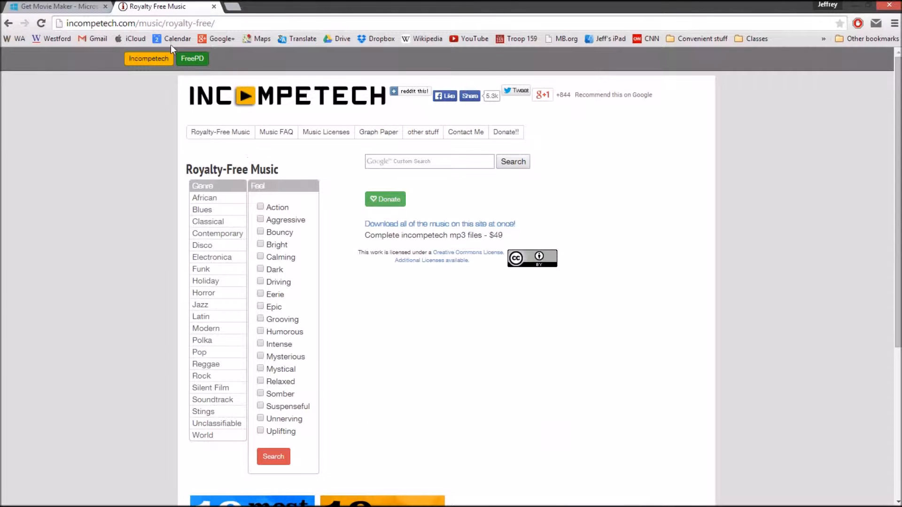
Step: Search the royalty-free music for tracks with the feels Bouncy, Bright and Uplifting
click(146, 29)
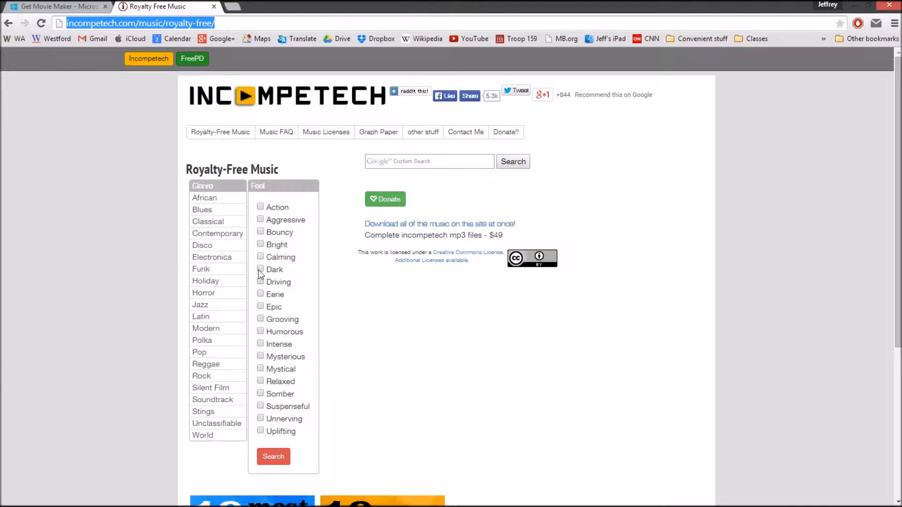
click(393, 327)
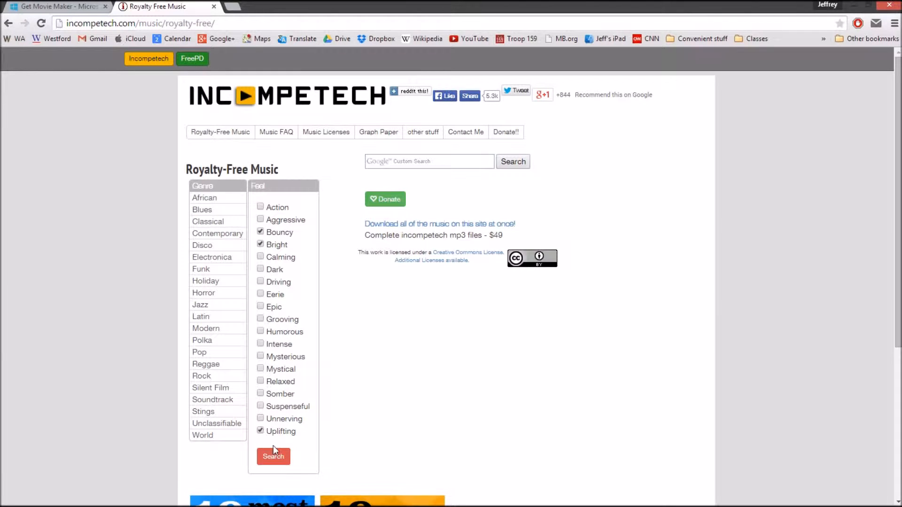
click(262, 462)
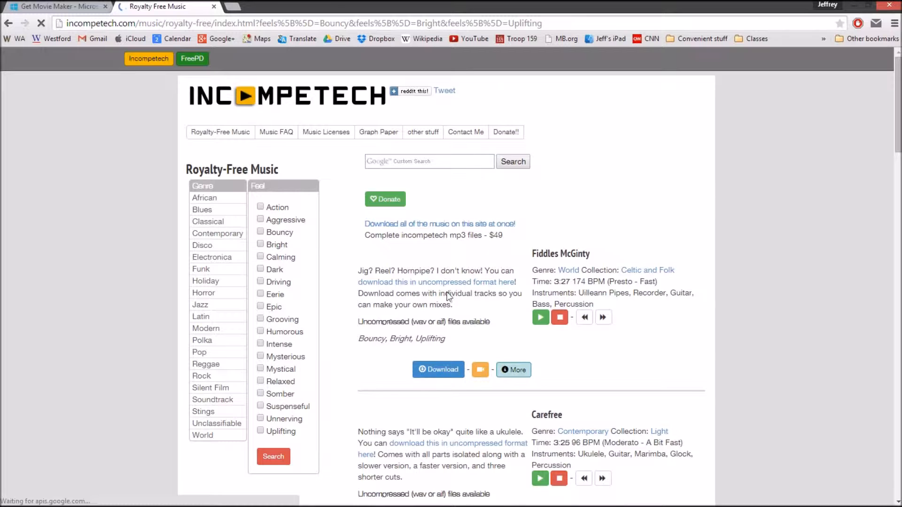
Step: Preview the track Fiddles McGinty and look through the list of matching tracks
click(538, 318)
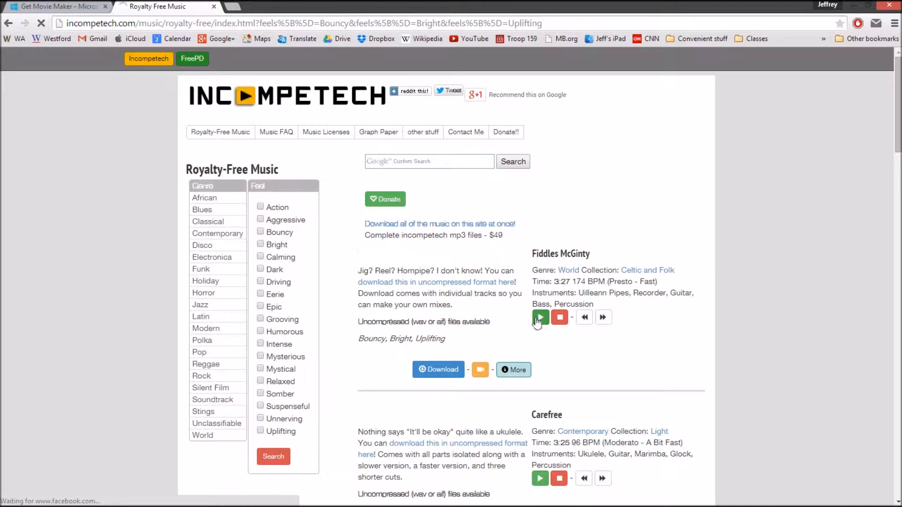
scroll(709, 367, down, 6)
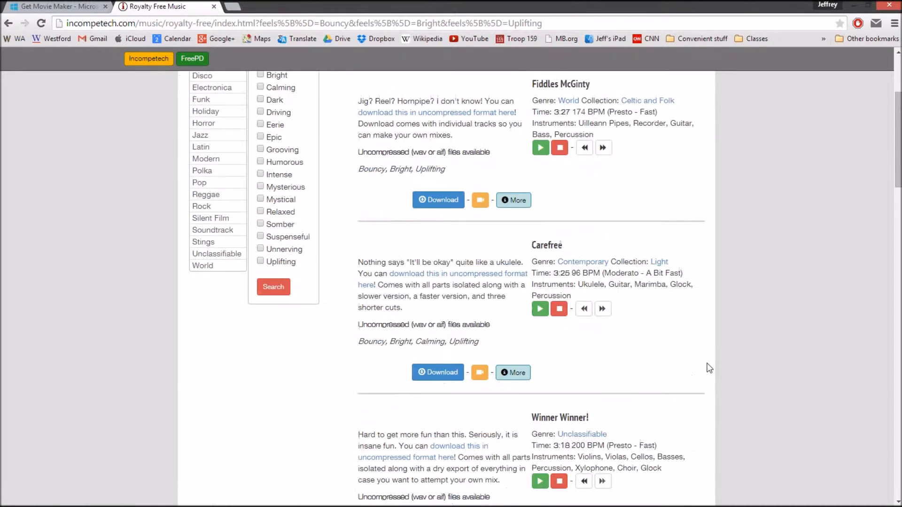
scroll(708, 368, down, 4)
scroll(708, 367, up, 10)
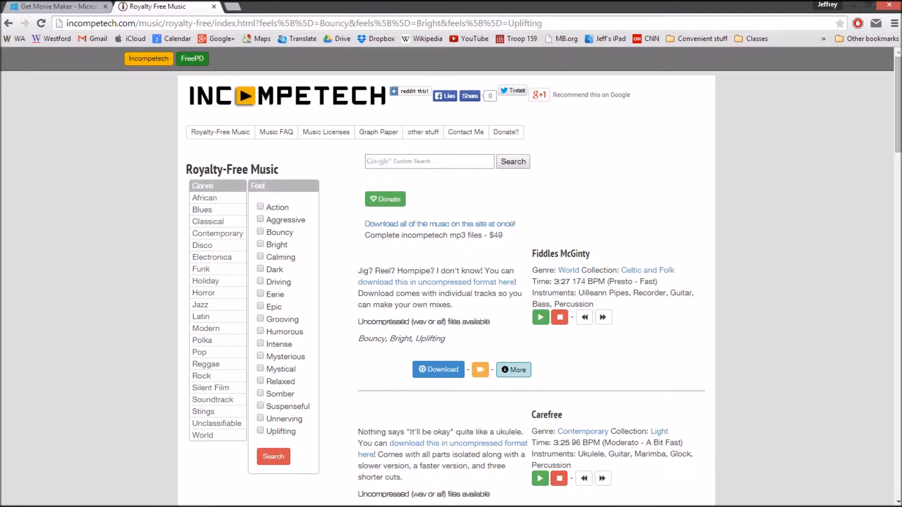
Step: Switch to Movie Maker and narrow the preview pane to enlarge the storyboard, dismissing the update notification
mouse_move(250, 502)
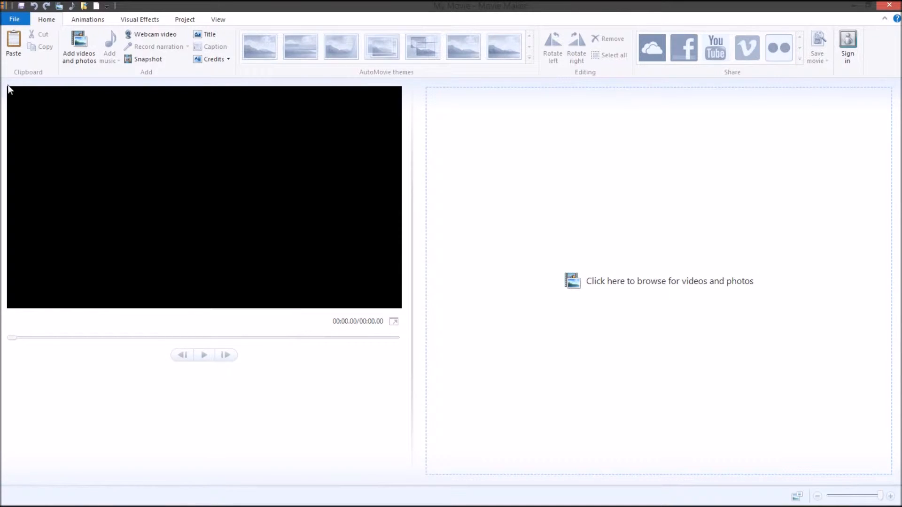
drag(406, 199, 366, 203)
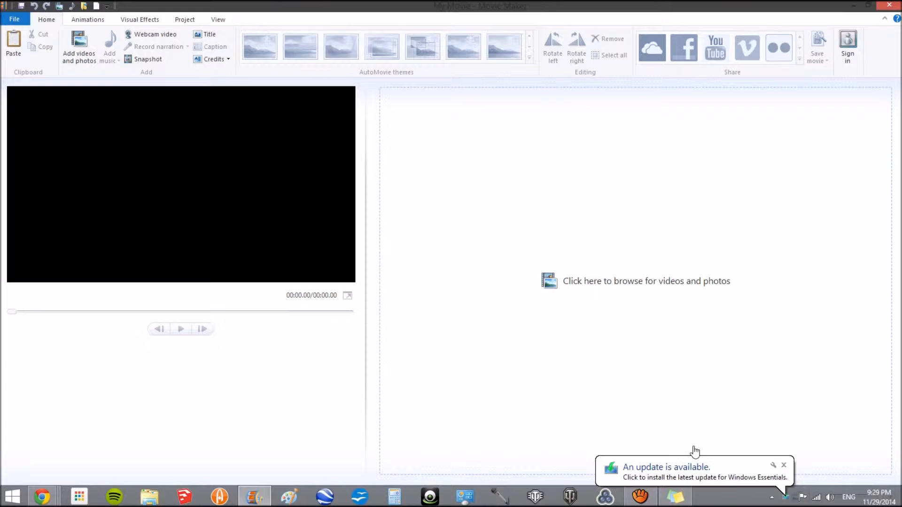
click(783, 465)
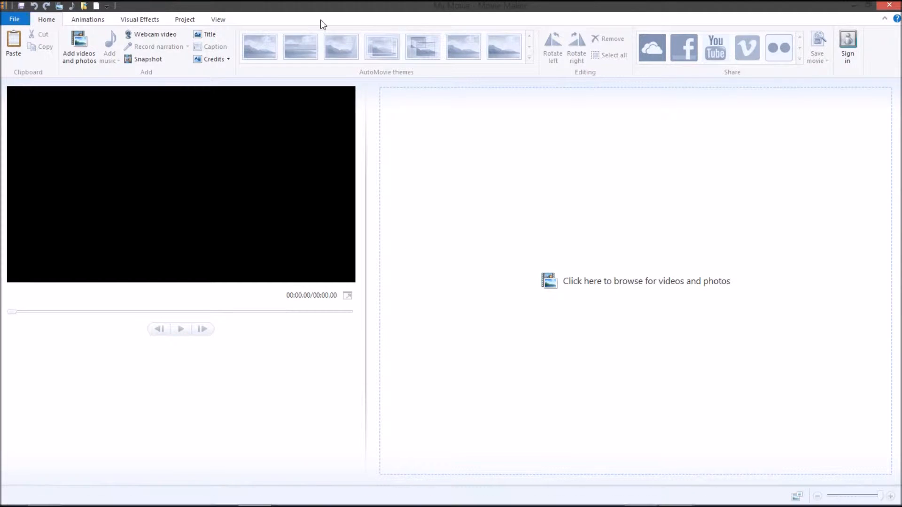
Step: Browse for videos and photos to add, opening the Pics08 folder inside Other stuff
click(545, 284)
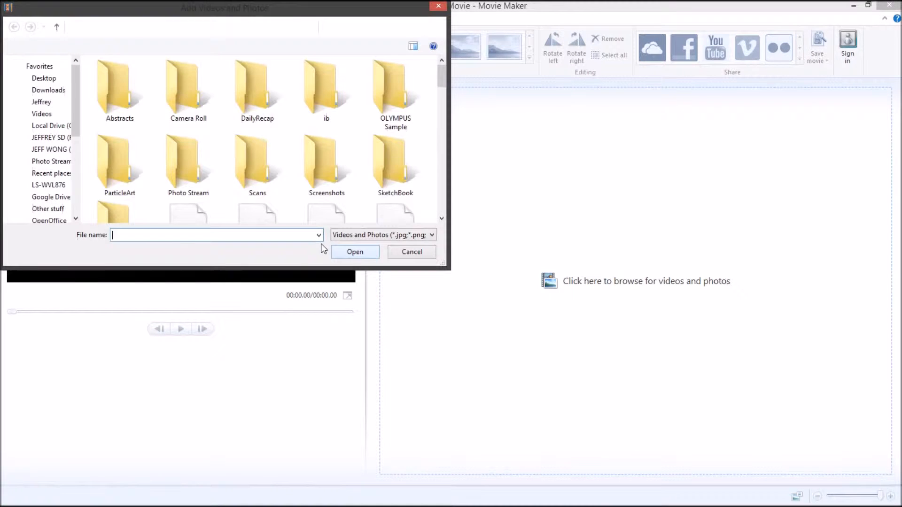
drag(75, 166, 76, 121)
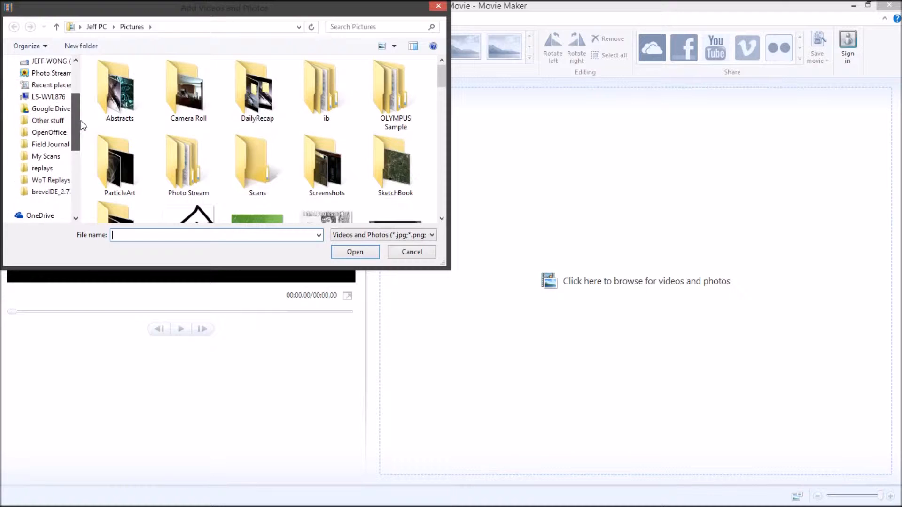
click(63, 121)
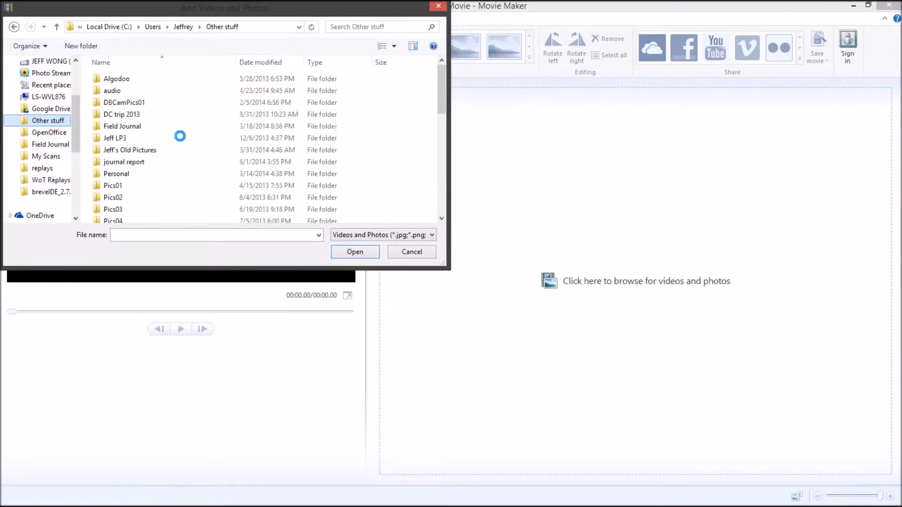
scroll(204, 135, down, 4)
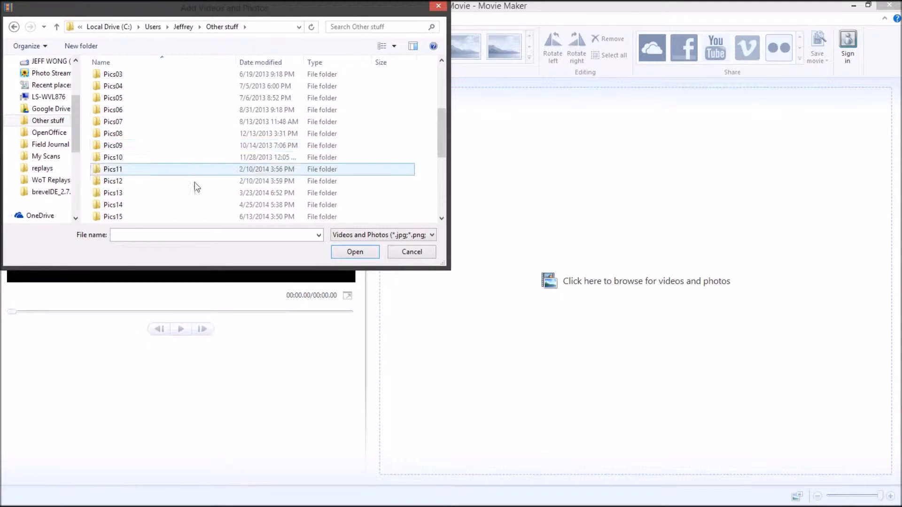
double_click(193, 137)
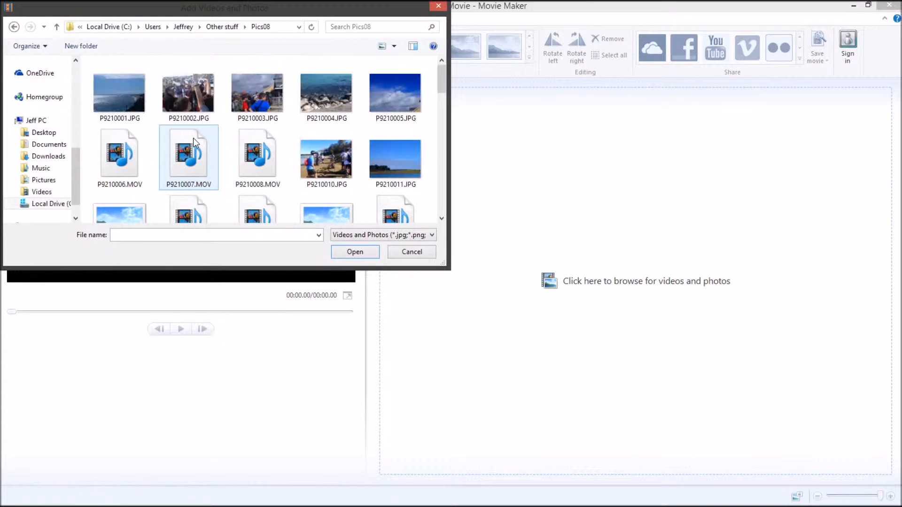
Step: Add the photos P9210019.JPG through P9210026.JPG to the movie
scroll(193, 137, down, 3)
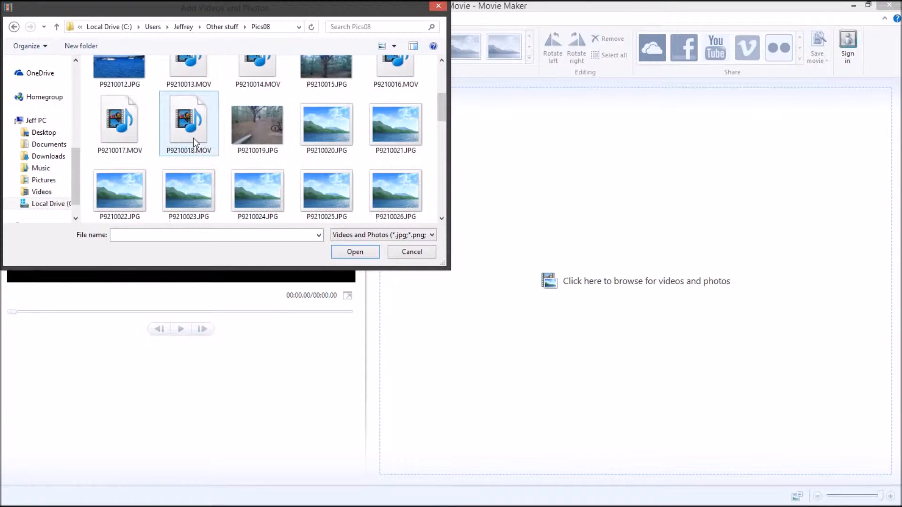
scroll(309, 145, down, 3)
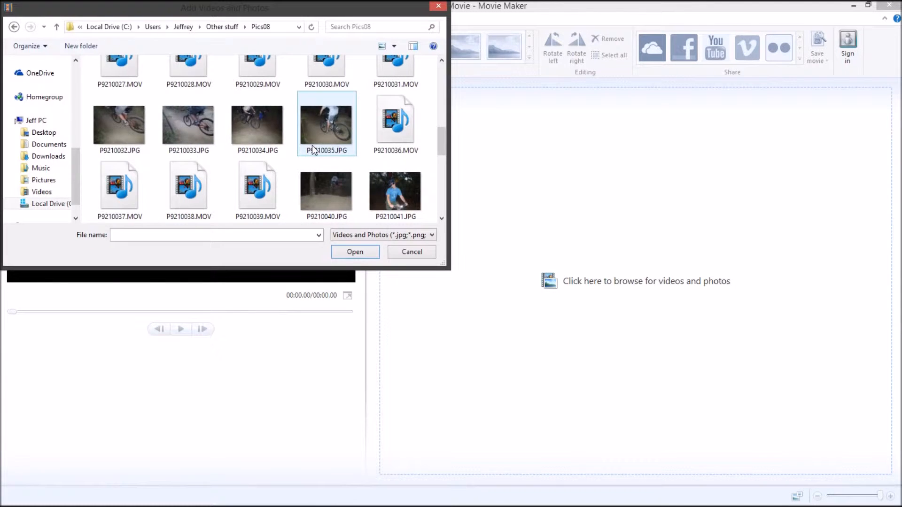
scroll(311, 145, down, 3)
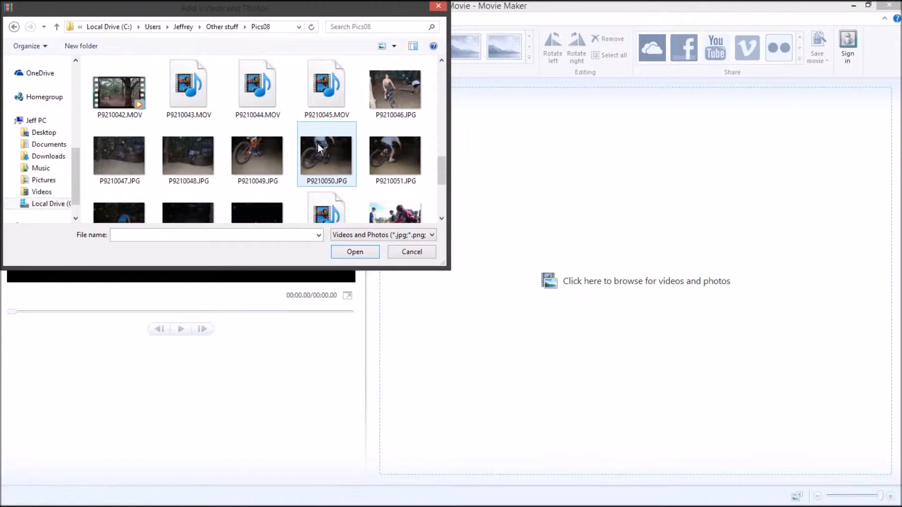
scroll(317, 143, up, 6)
click(255, 159)
scroll(256, 162, down, 1)
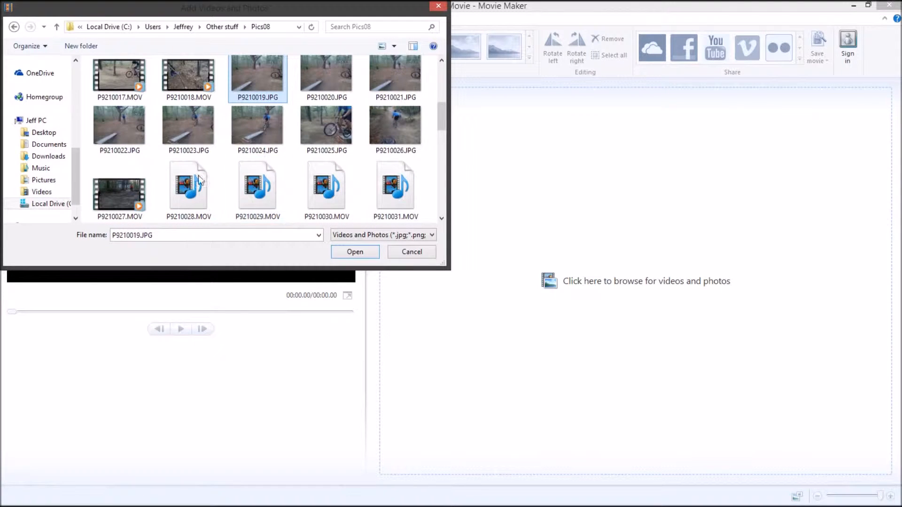
shift+click(381, 127)
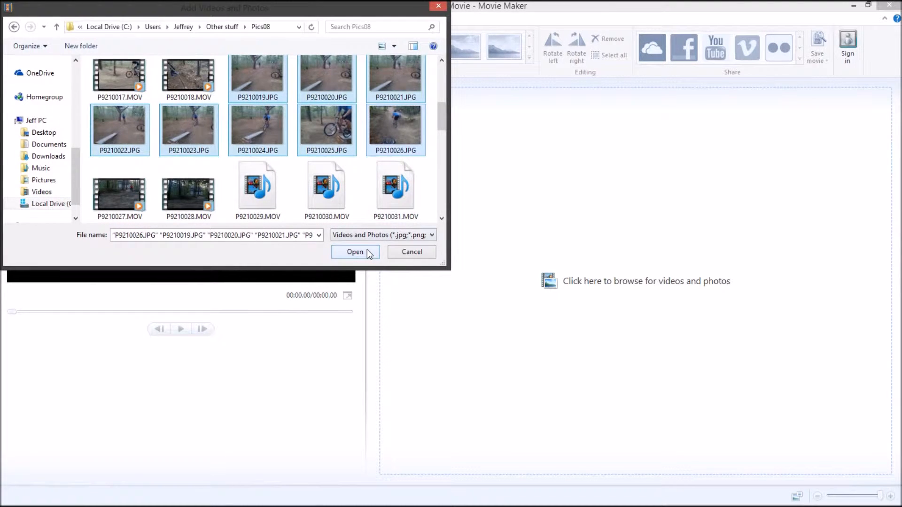
click(368, 249)
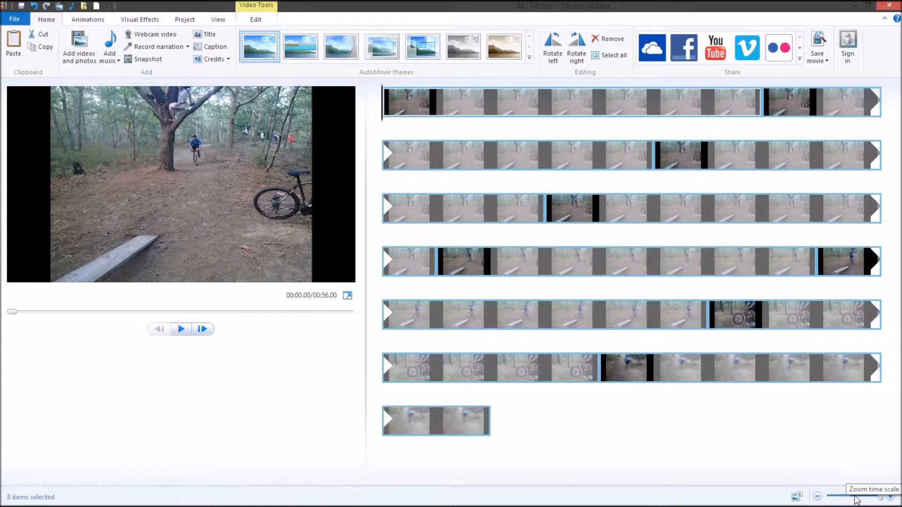
Step: Play parts of the photo sequence at the full time scale and again with the storyboard's time scale reduced
mouse_move(881, 497)
mouse_down()
mouse_move(827, 498)
mouse_move(887, 496)
mouse_up()
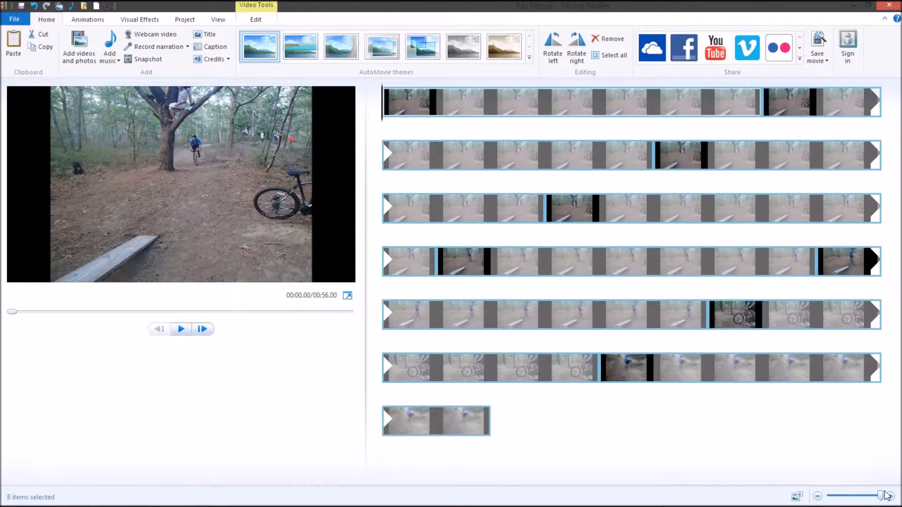
click(181, 329)
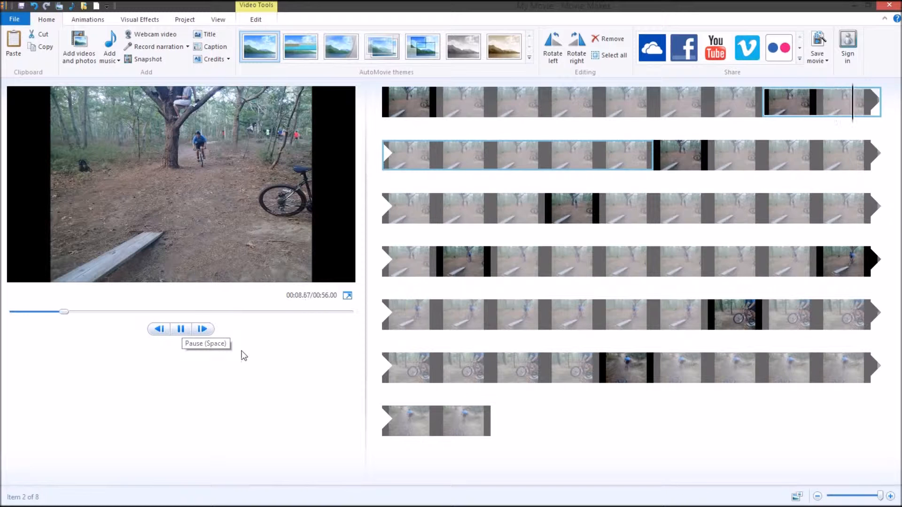
click(178, 330)
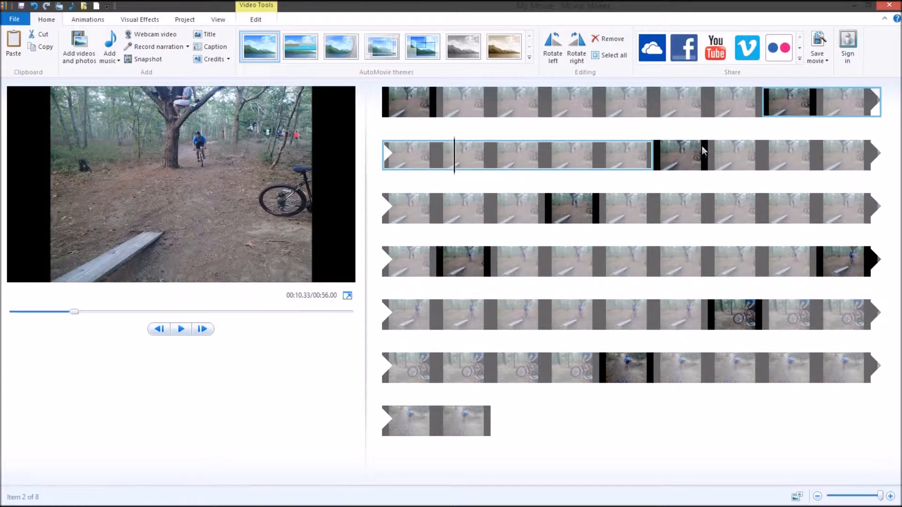
drag(881, 498, 854, 501)
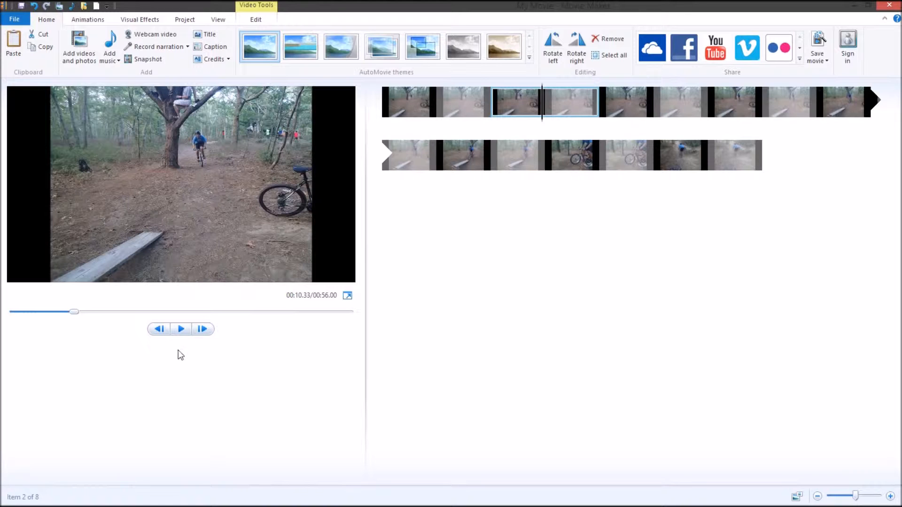
click(186, 330)
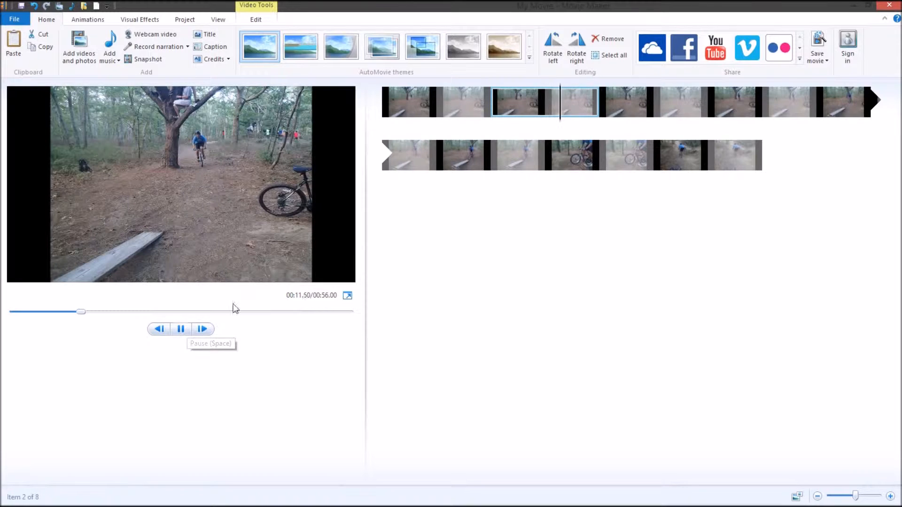
click(181, 329)
Step: Place the playhead after the last photo and add the video P9210007.MOV there
click(707, 159)
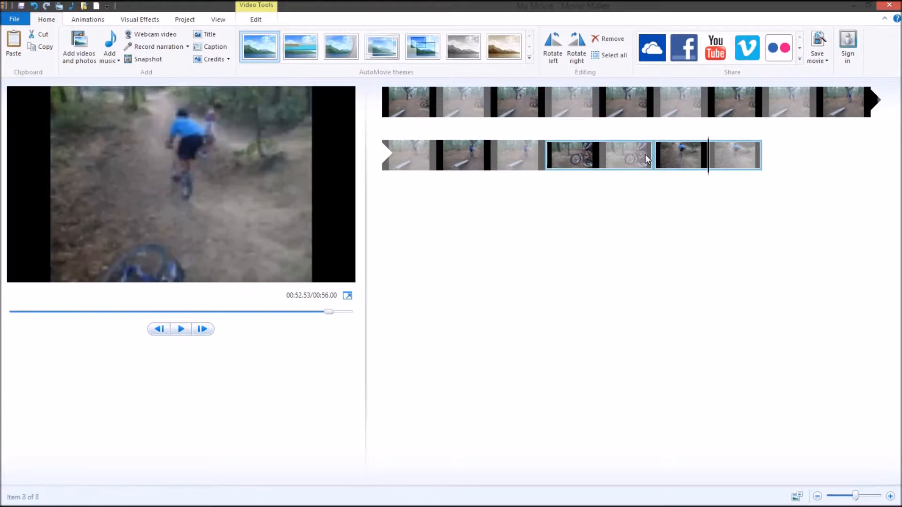
click(760, 157)
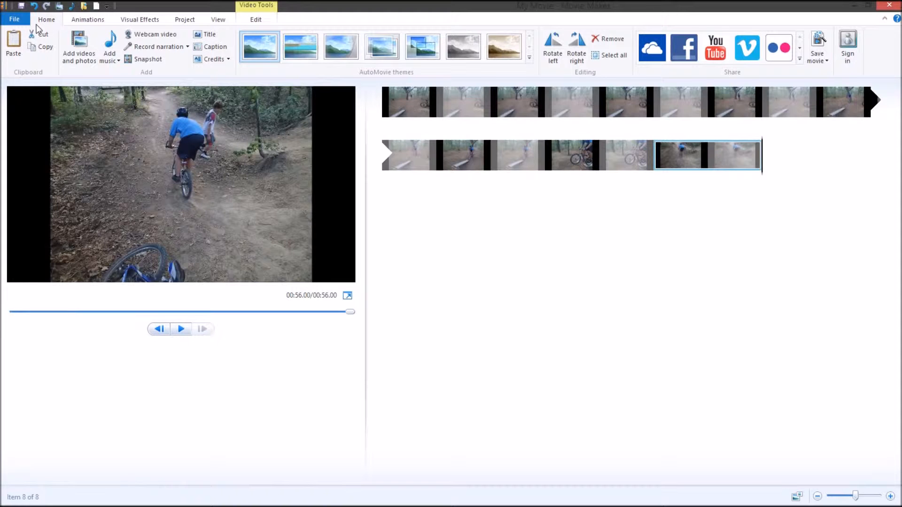
click(71, 44)
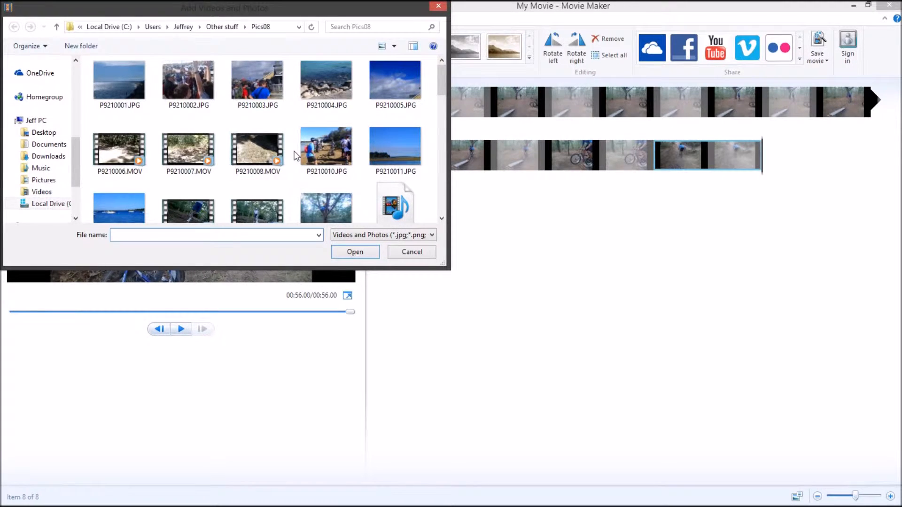
click(212, 157)
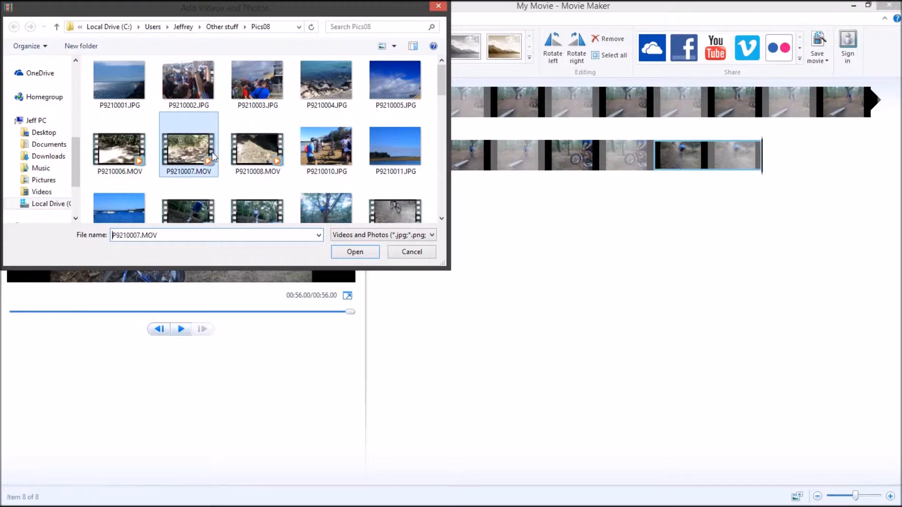
click(353, 252)
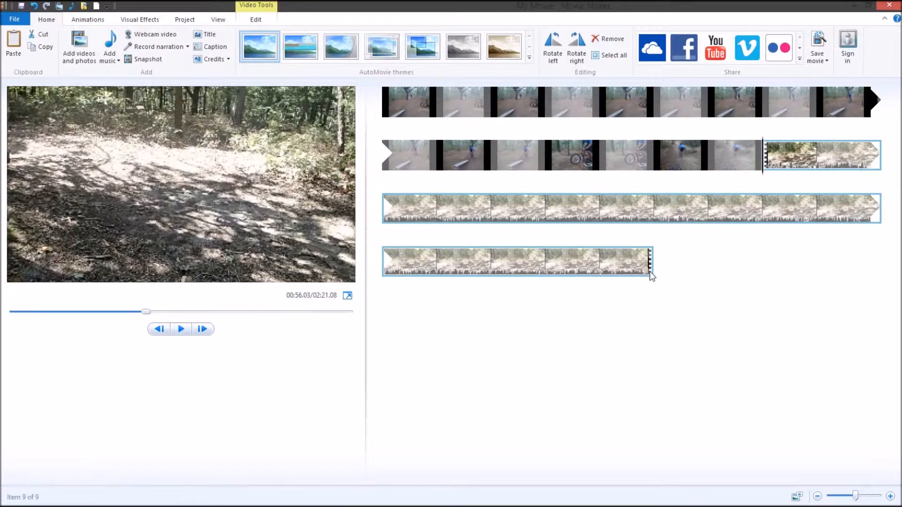
Step: Check the frames near and at the end of the added video, and return the playhead to the movie's start
click(600, 273)
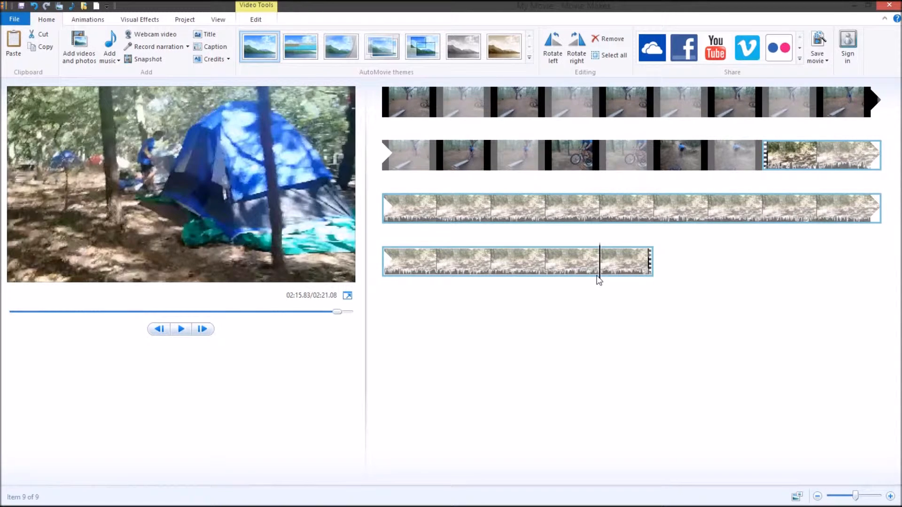
click(674, 271)
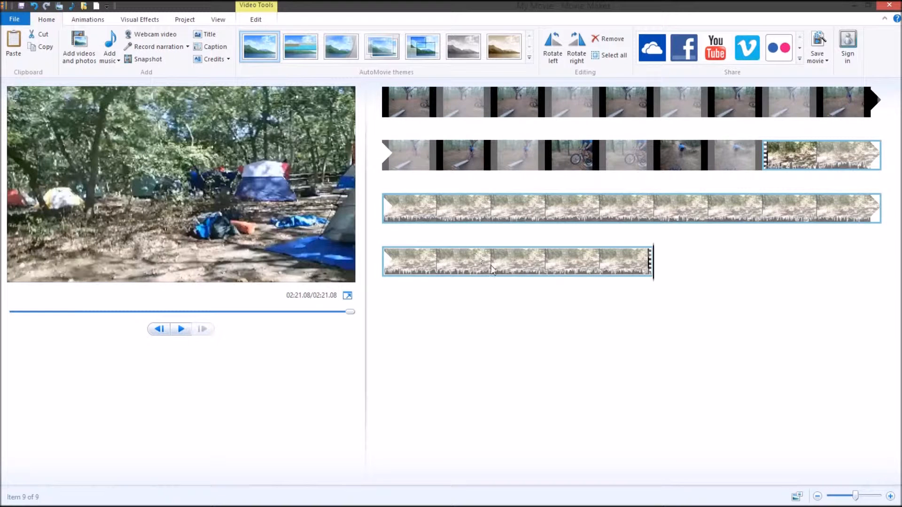
click(423, 109)
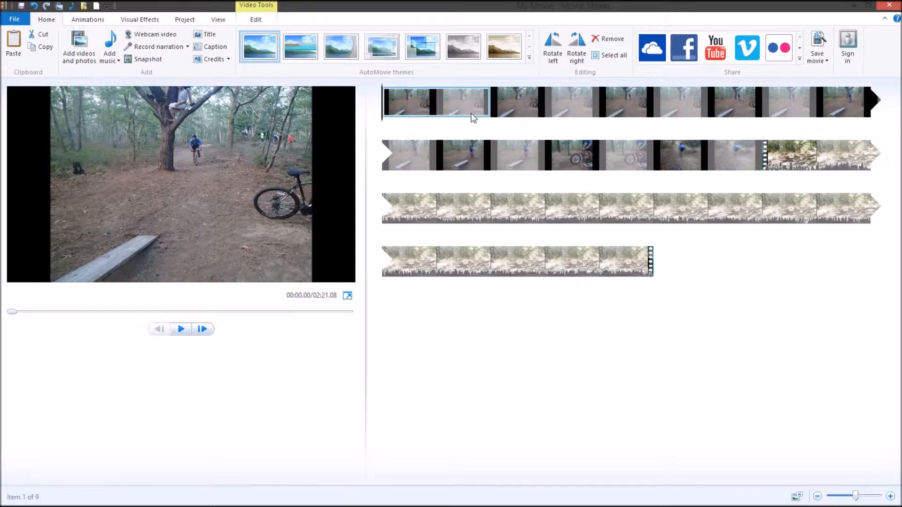
click(436, 113)
key(Home)
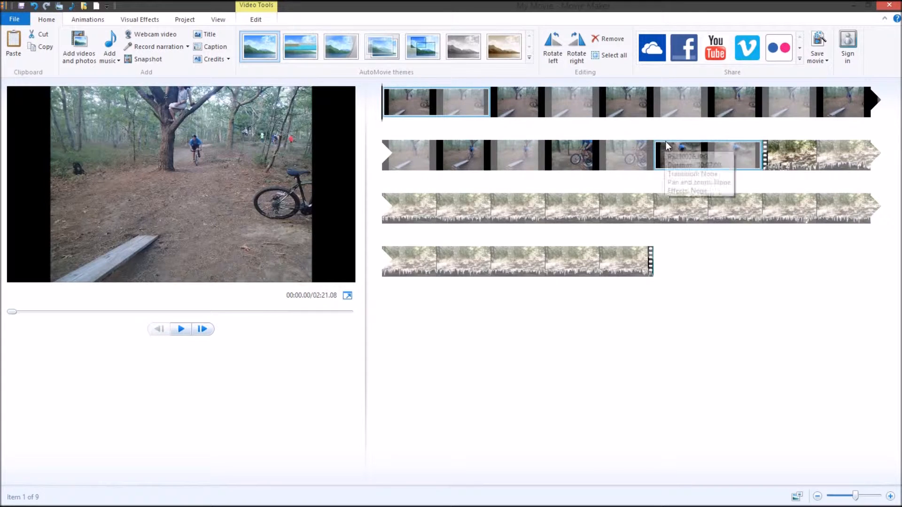
Step: Set the display duration of all eight photos to 3.00 seconds, and return the playhead to the first photo
click(670, 155)
shift+click(420, 96)
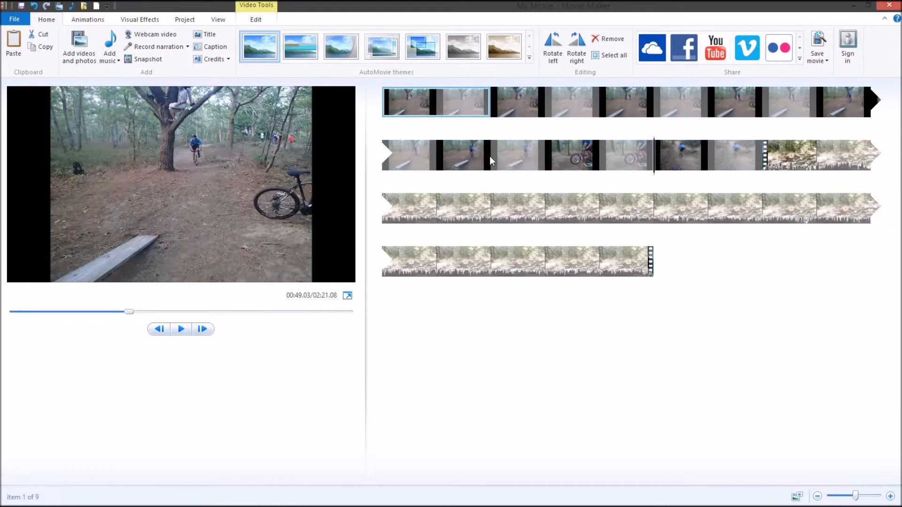
shift+click(580, 257)
shift+click(709, 155)
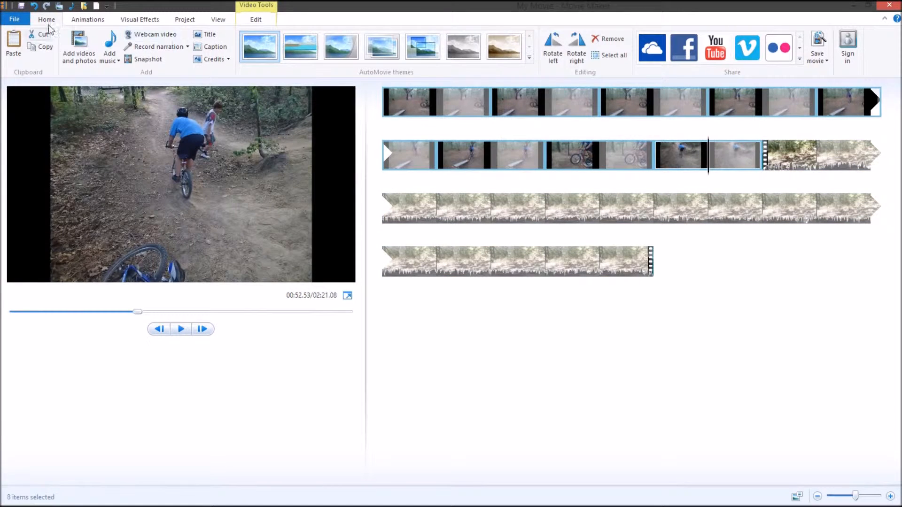
click(256, 23)
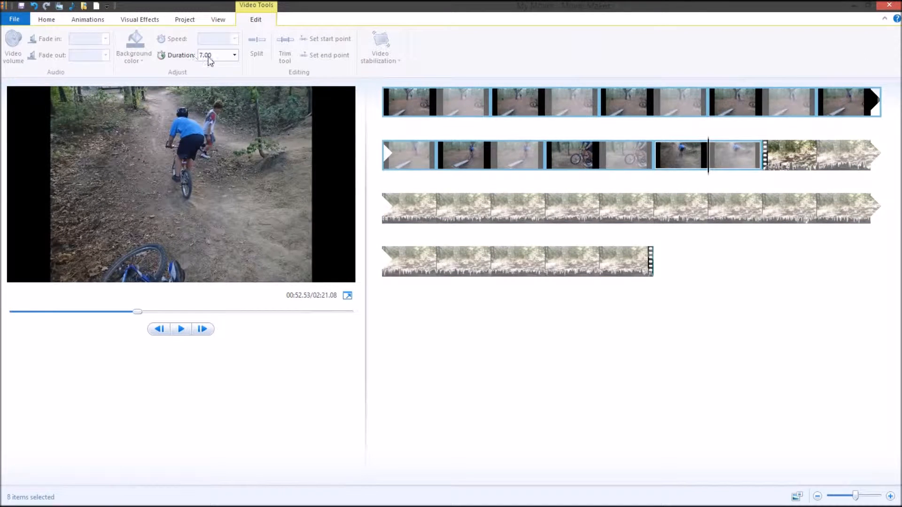
click(234, 55)
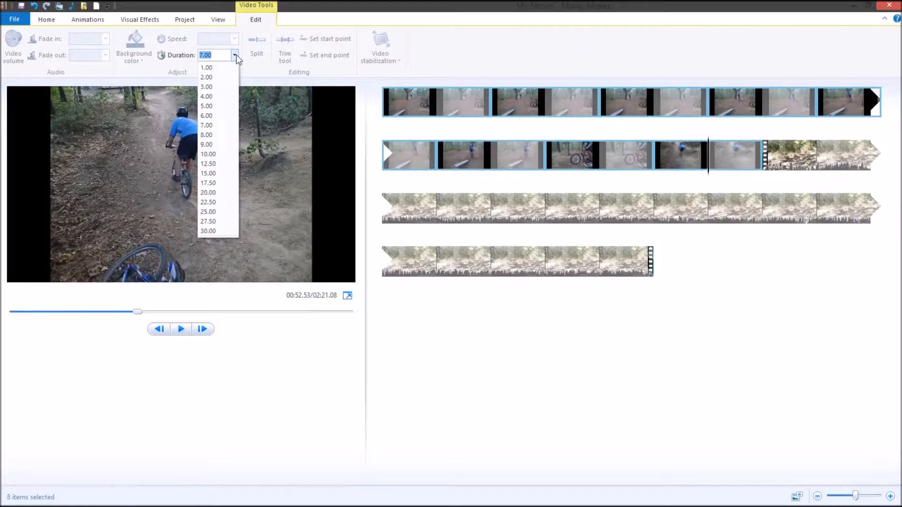
click(215, 89)
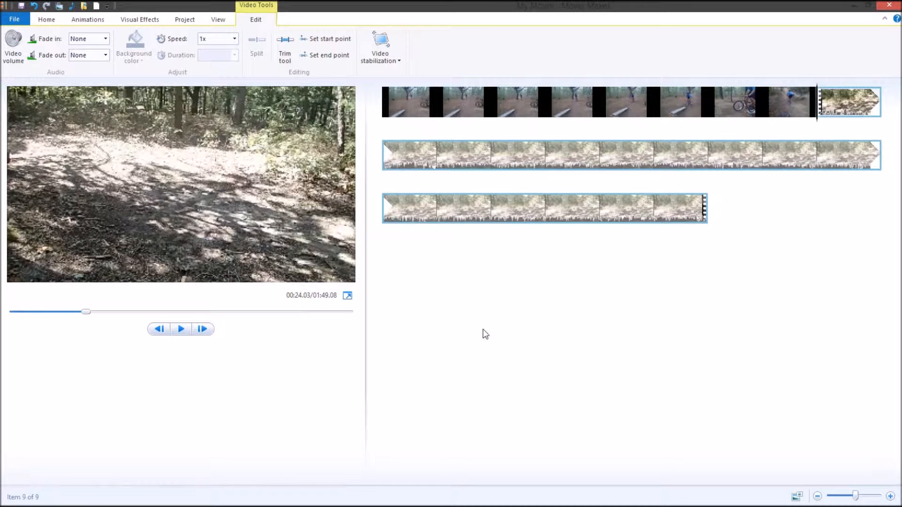
click(409, 101)
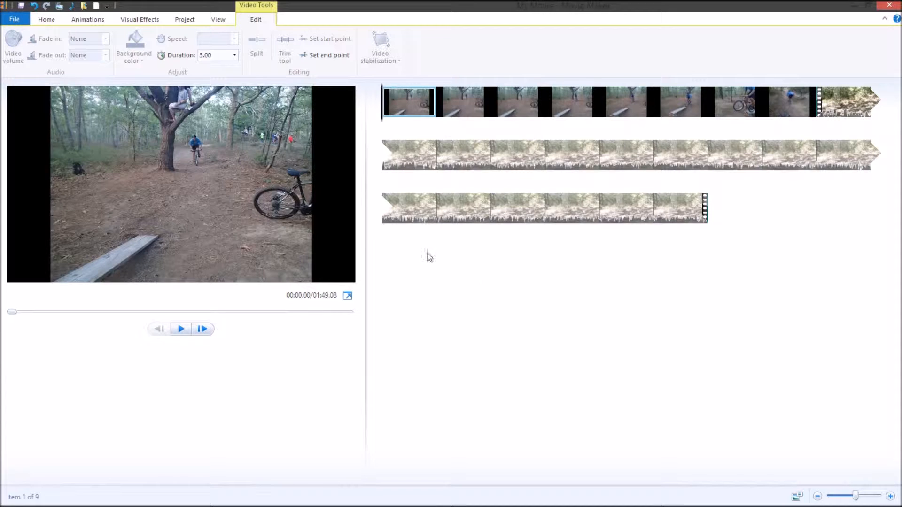
Step: Examine the playback speeds available for the video P9210007.MOV, from 0.125x to 64x
click(817, 168)
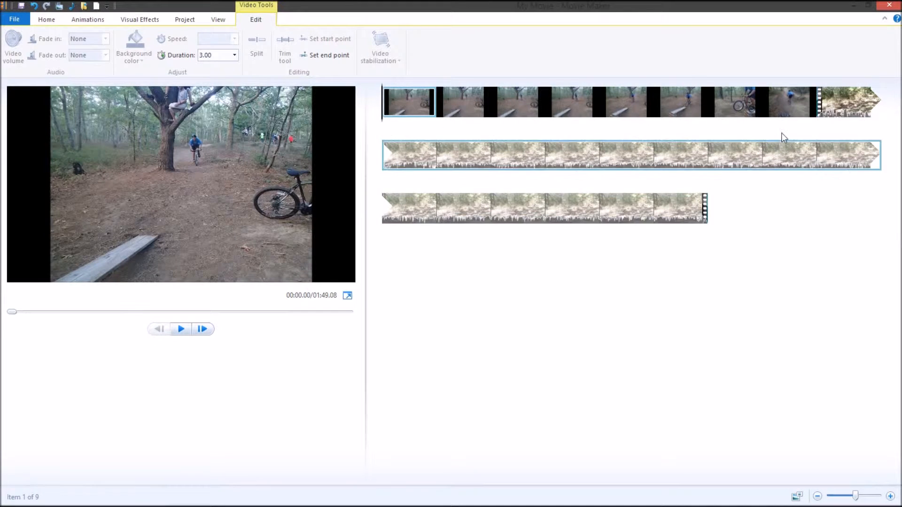
click(845, 93)
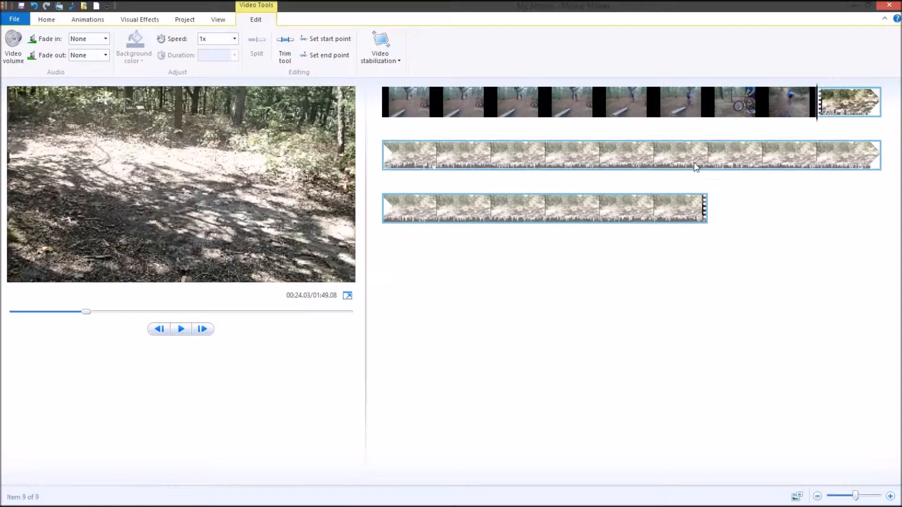
click(235, 41)
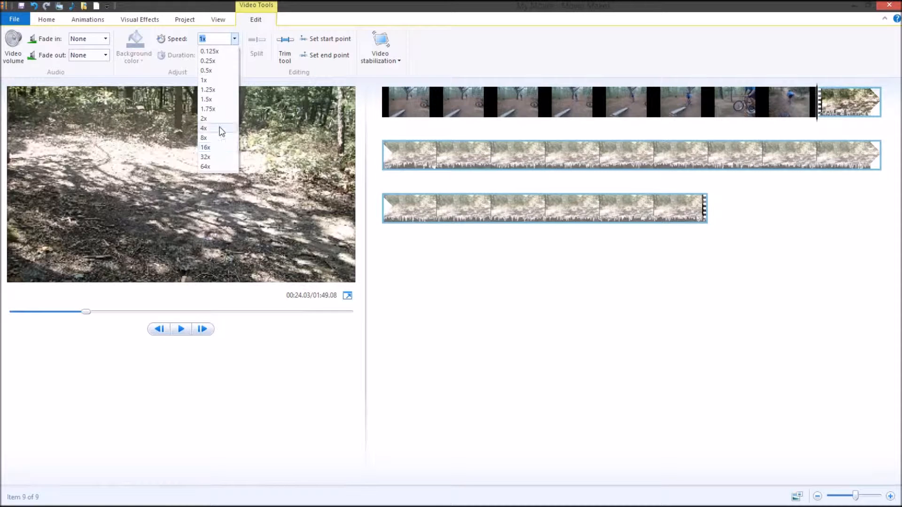
click(481, 307)
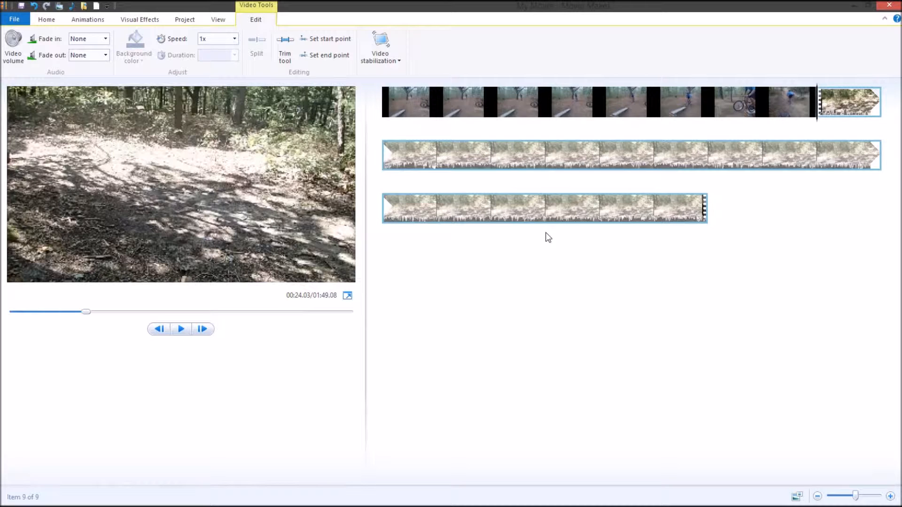
click(235, 39)
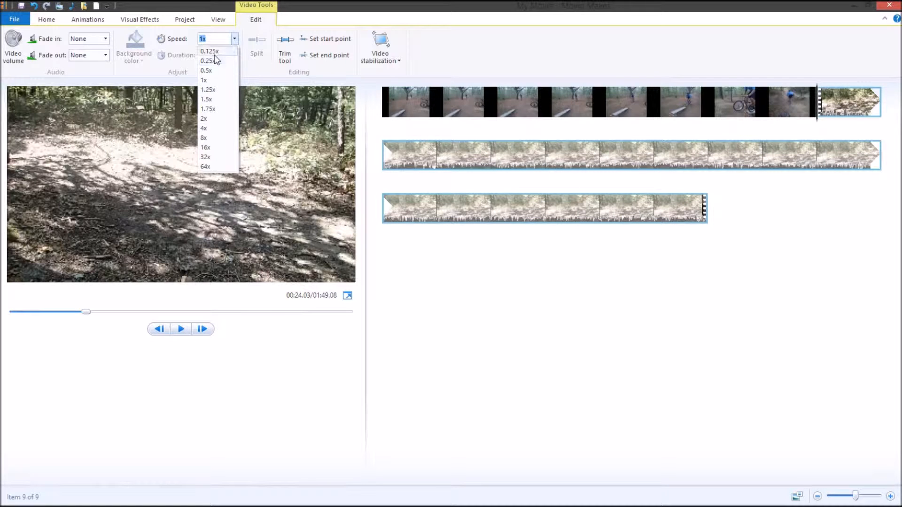
click(612, 253)
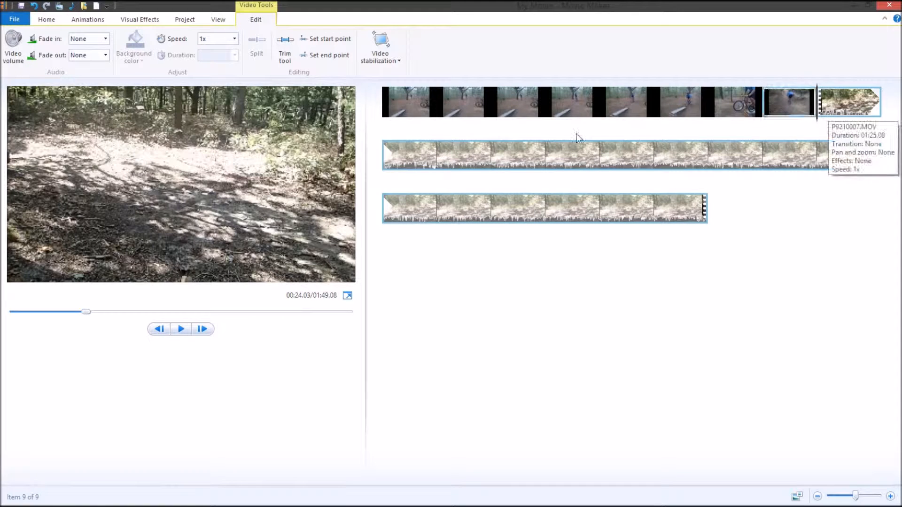
click(233, 38)
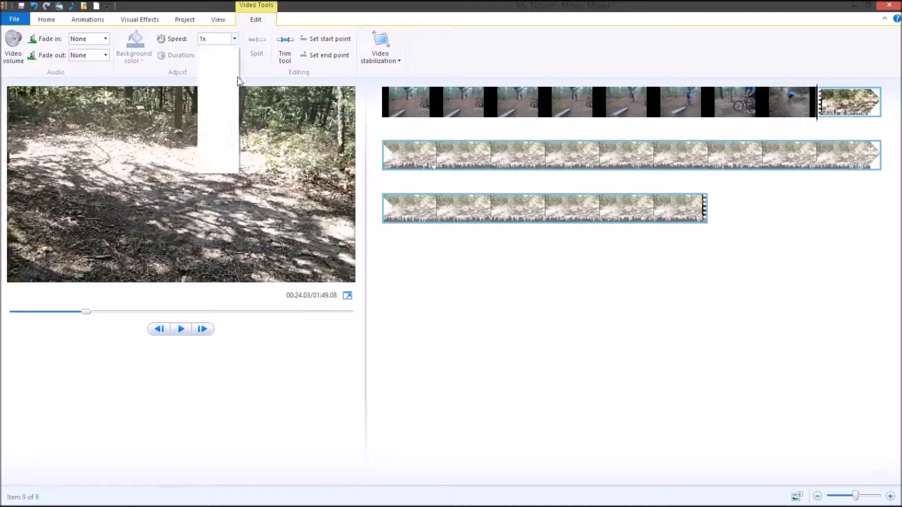
click(537, 300)
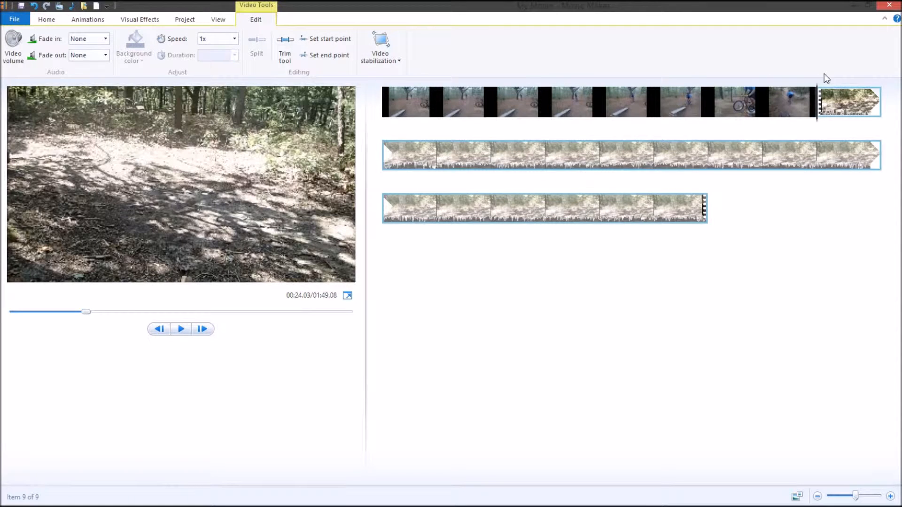
Step: Set the video's playback speed to 2x and play part of it to check the effect
click(234, 38)
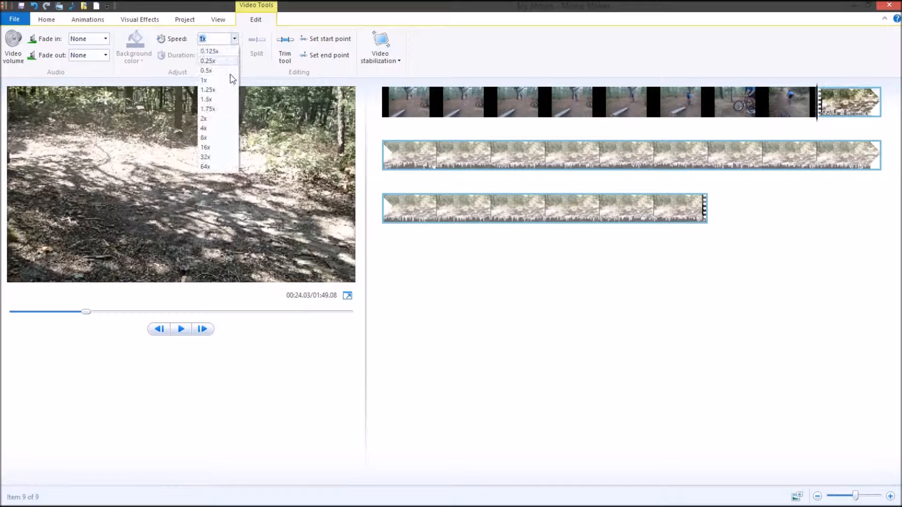
click(222, 119)
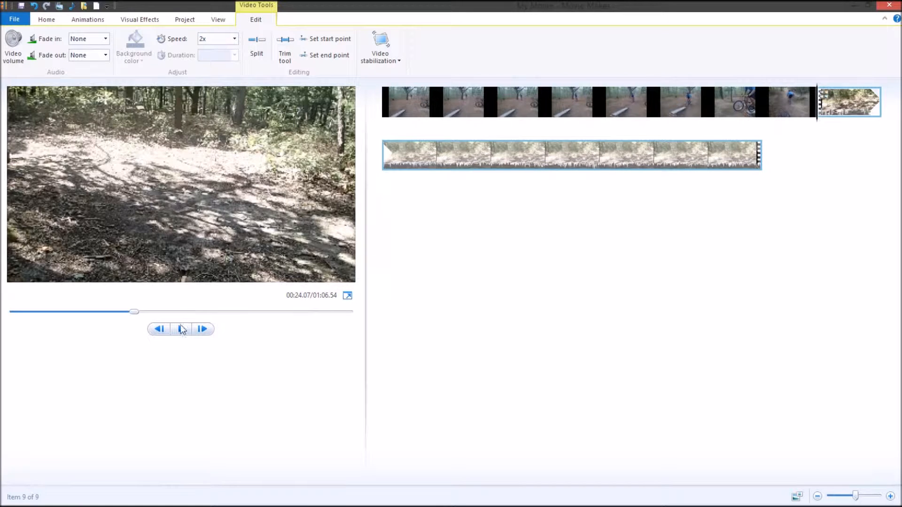
click(182, 330)
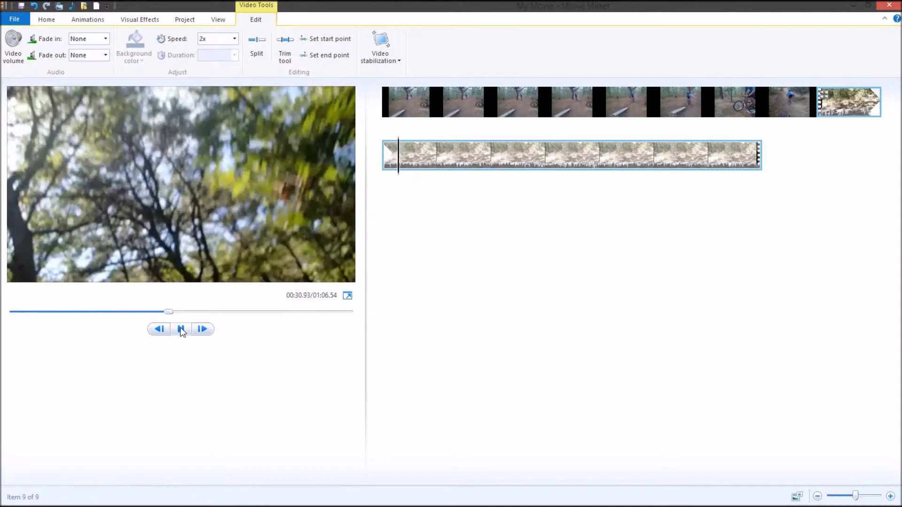
click(181, 330)
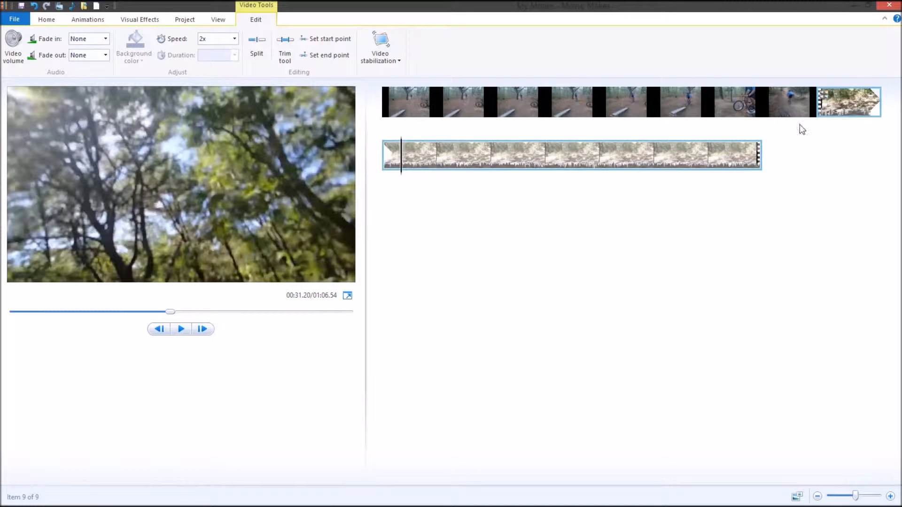
click(437, 162)
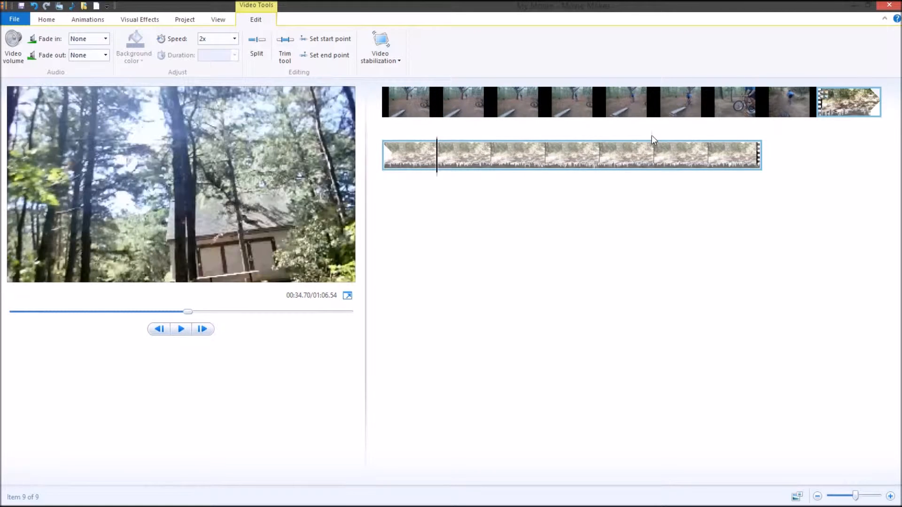
Step: Widen the preview pane slightly, check a frame midway through the video, and return the playhead to the first photo
key(Home)
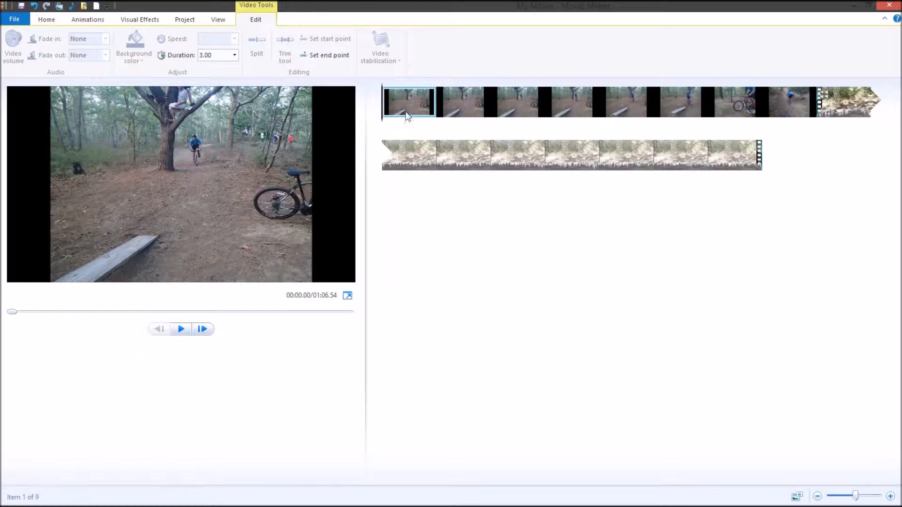
drag(384, 107, 358, 133)
drag(365, 276, 382, 268)
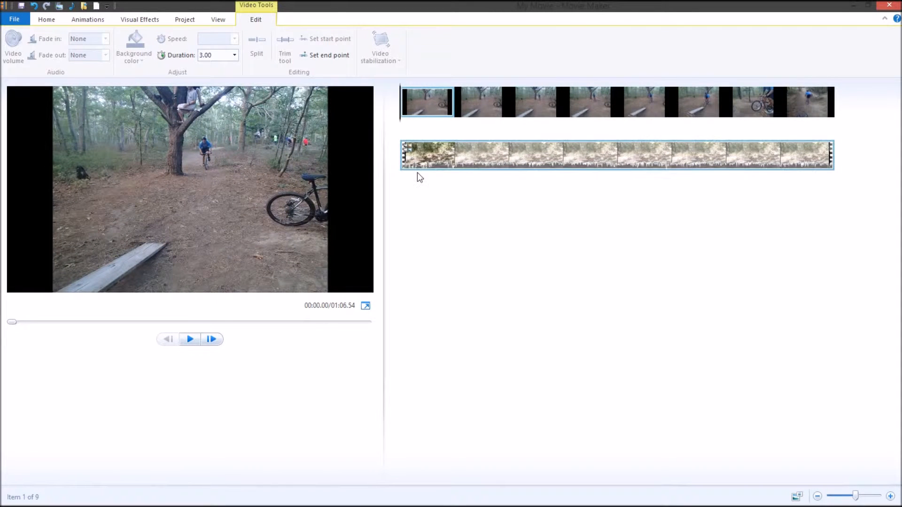
click(672, 160)
click(618, 158)
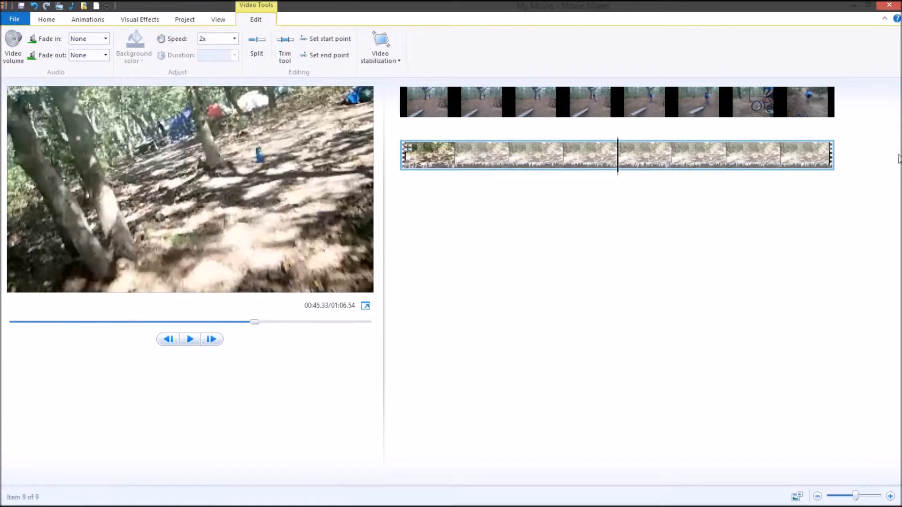
click(438, 103)
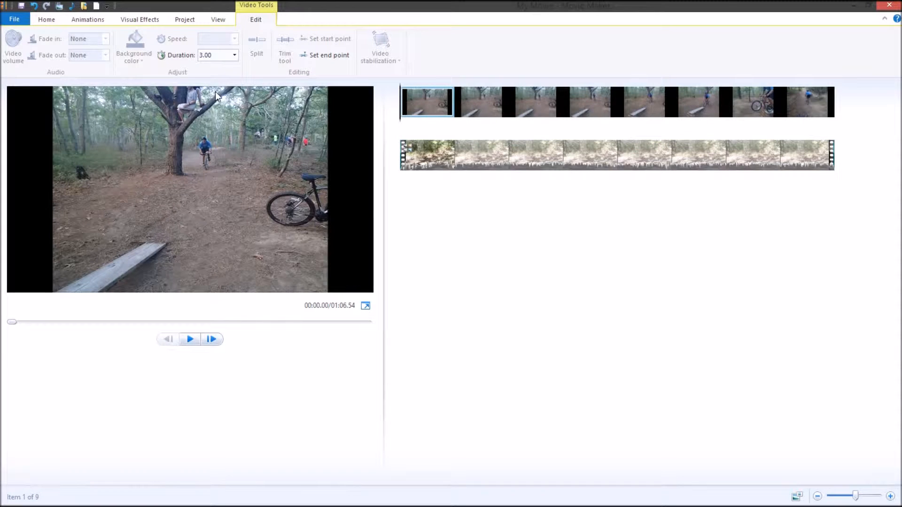
Step: Look over the general and clip editing commands, and preview transitions such as Flip on the first photo
click(46, 21)
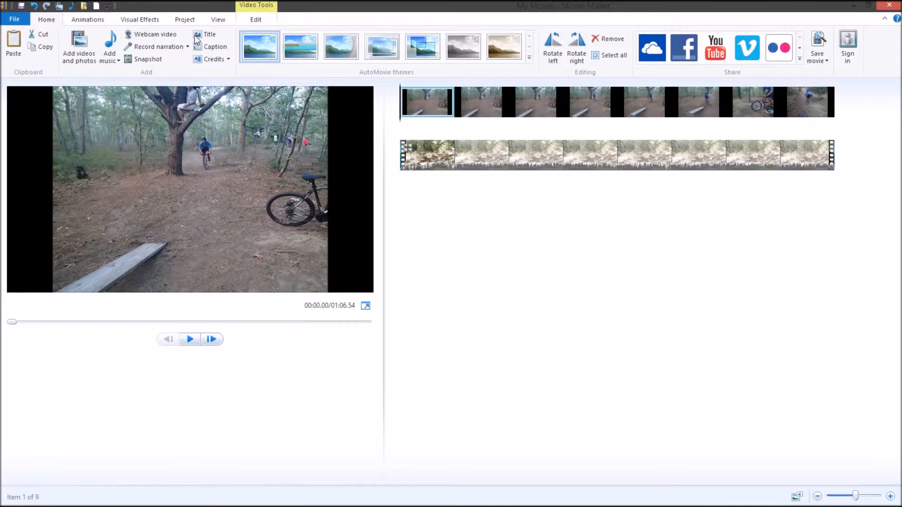
click(252, 21)
click(53, 21)
click(254, 22)
click(54, 20)
click(96, 19)
click(188, 37)
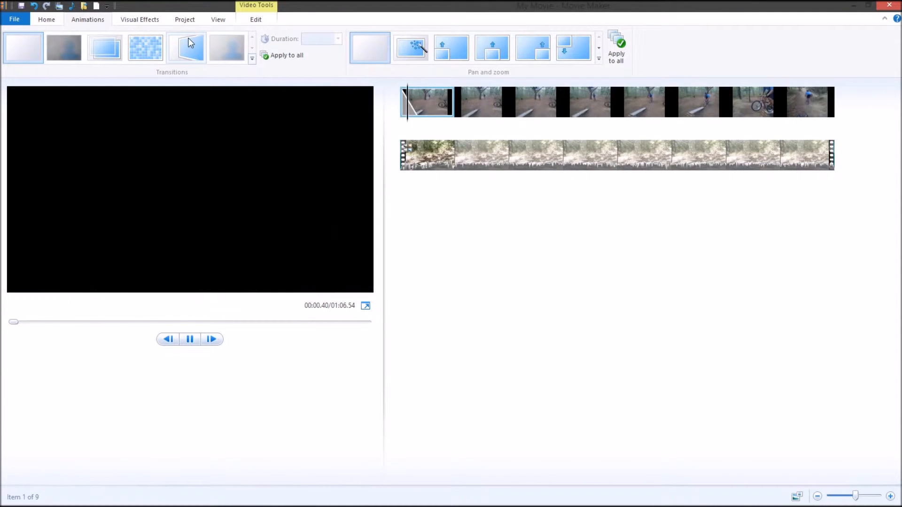
click(234, 45)
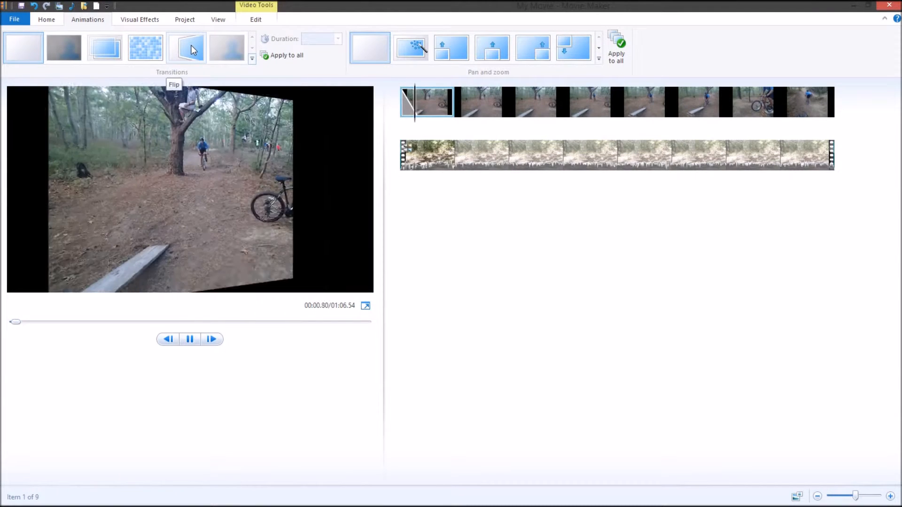
Step: Set the playback speed of the video P9210007.MOV to 1x
click(441, 142)
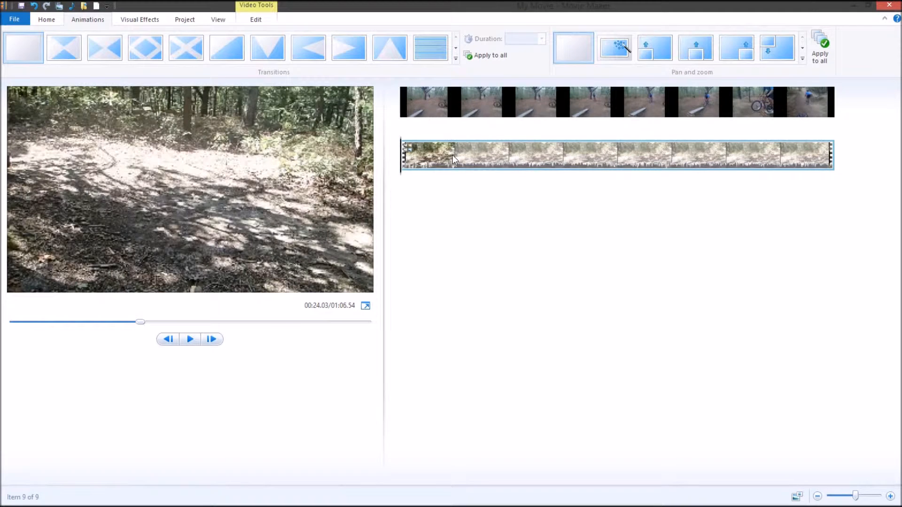
click(256, 21)
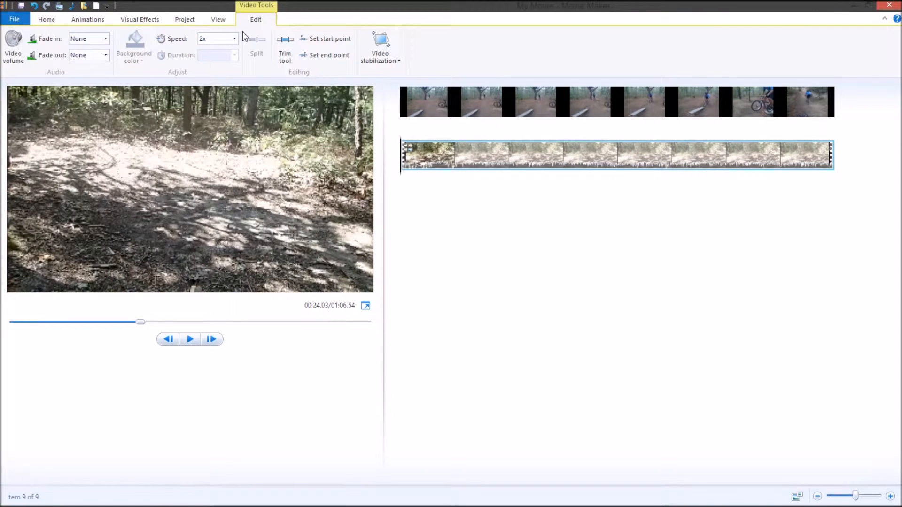
click(235, 40)
click(222, 82)
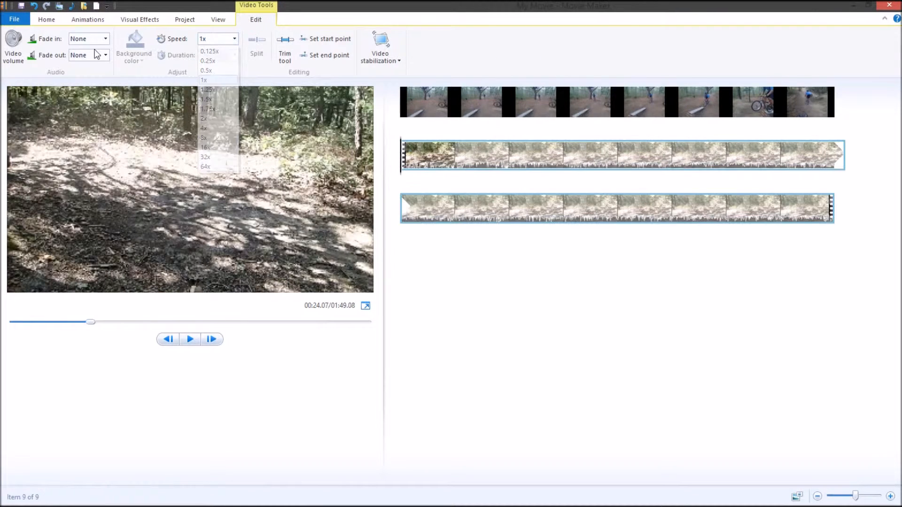
Step: Preview pan and zoom motions and visual effects such as Threshold on the video, and browse the effects for the second photo
click(79, 20)
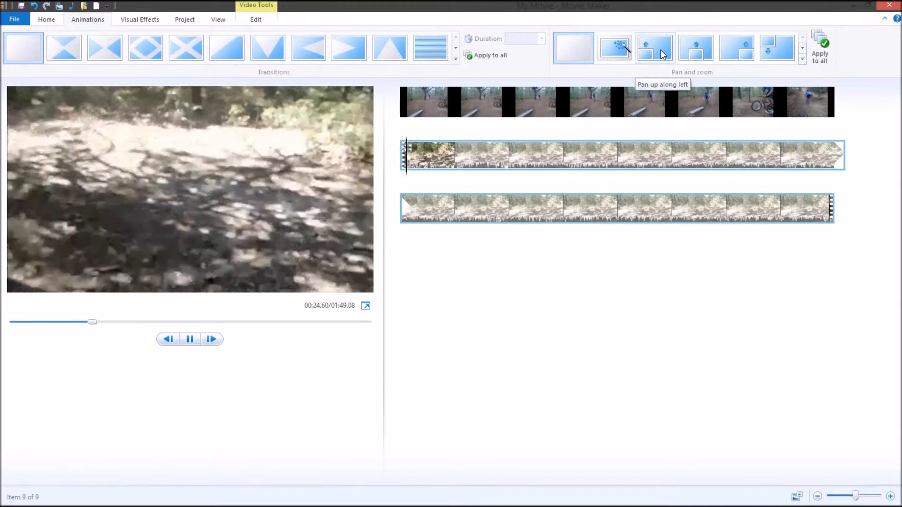
click(130, 24)
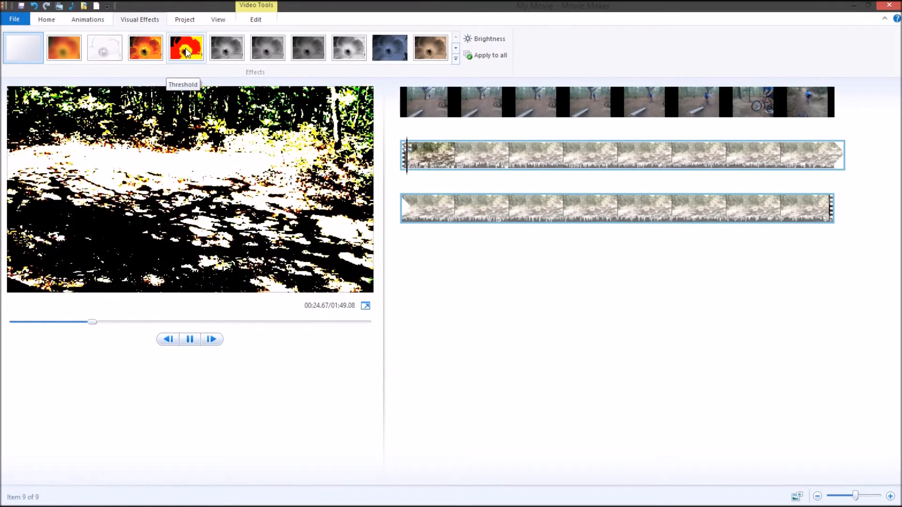
click(456, 50)
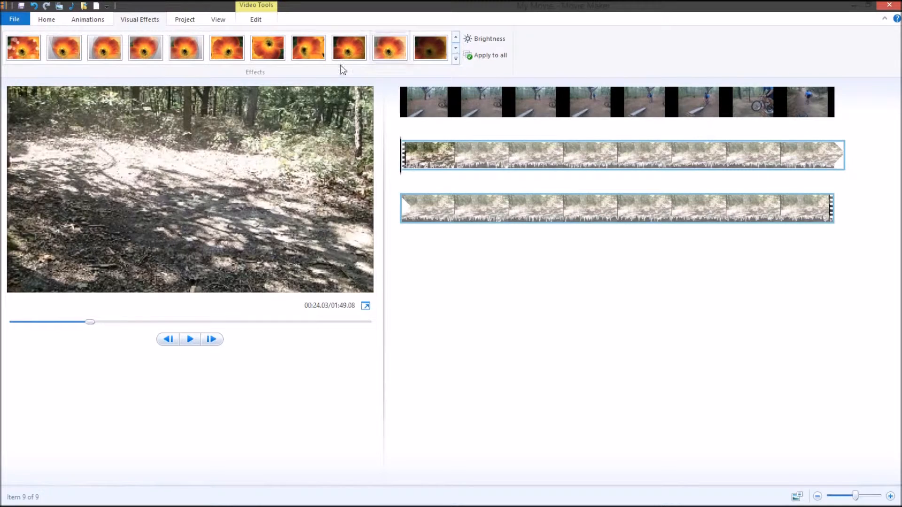
click(496, 97)
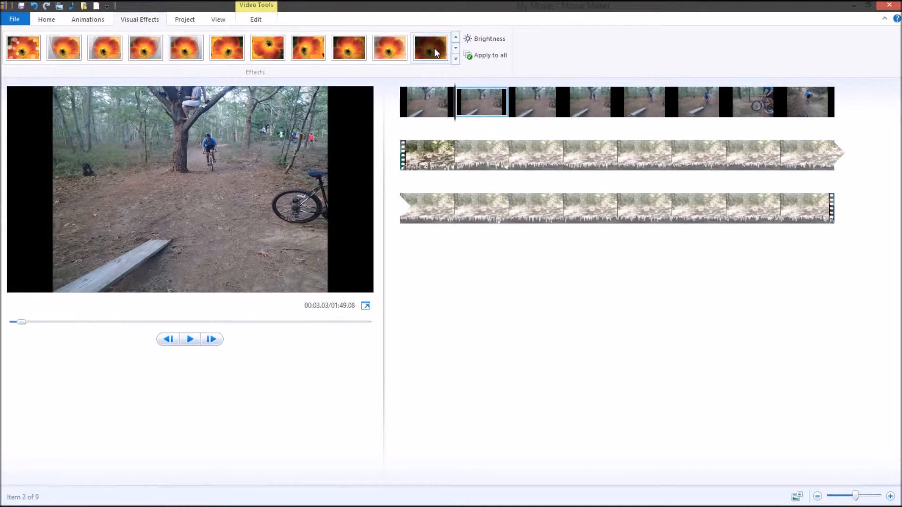
click(456, 38)
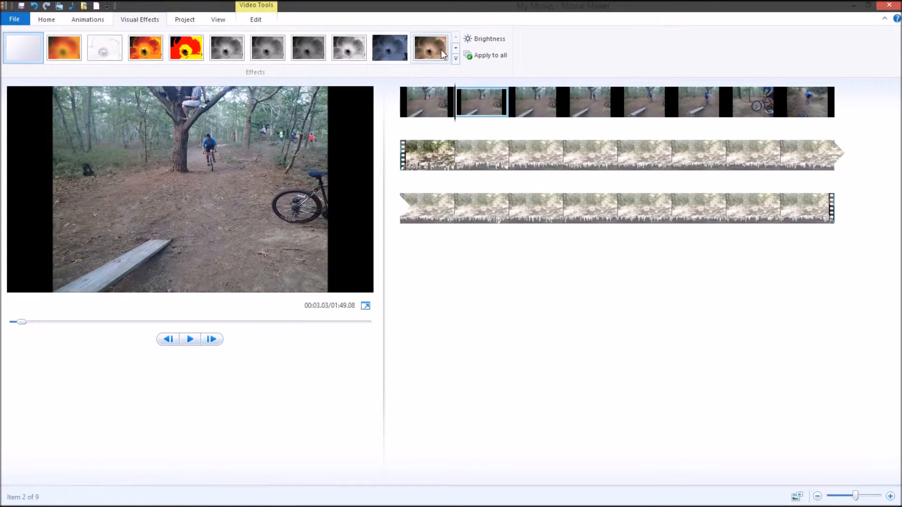
click(456, 47)
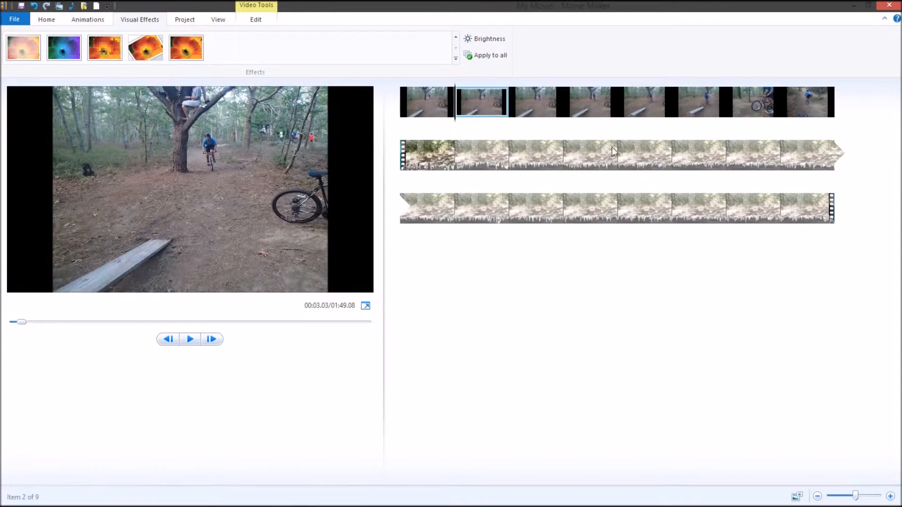
Step: Try the project's narration, video, music and no emphasis audio options, and leave it set to Emphasize video
click(183, 20)
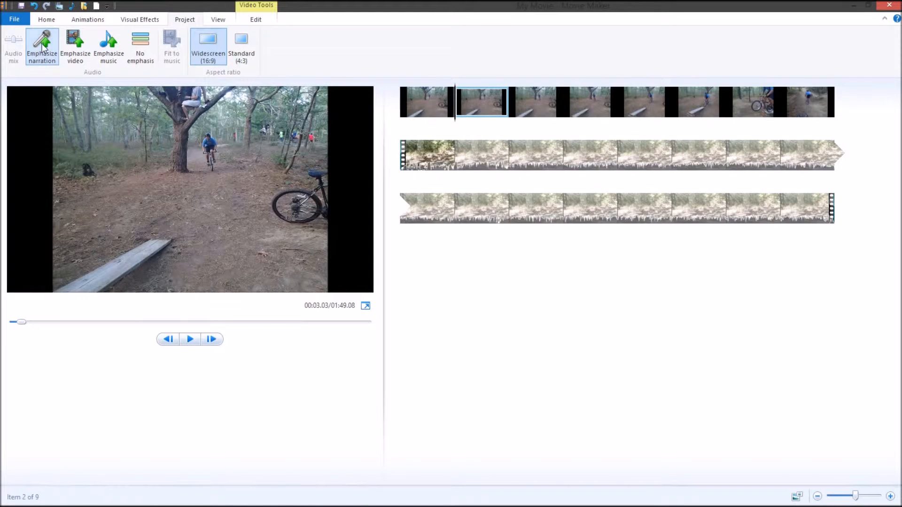
click(80, 57)
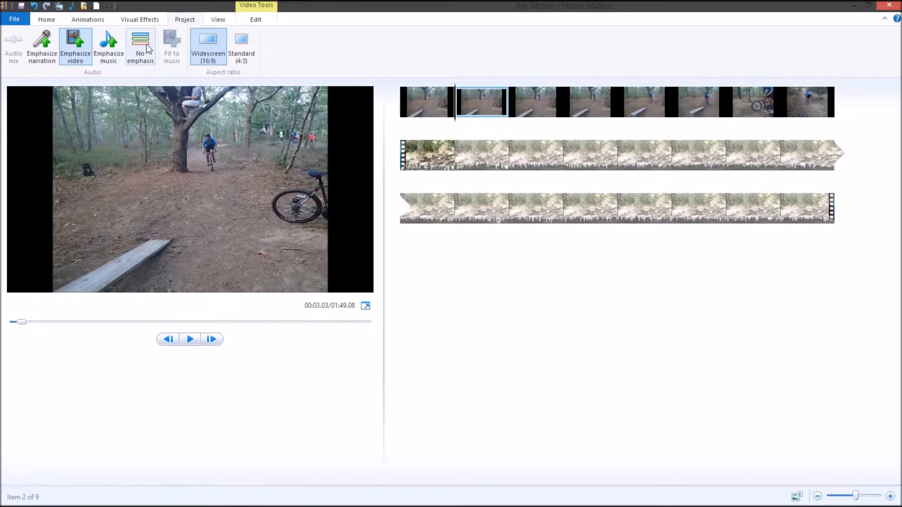
click(119, 47)
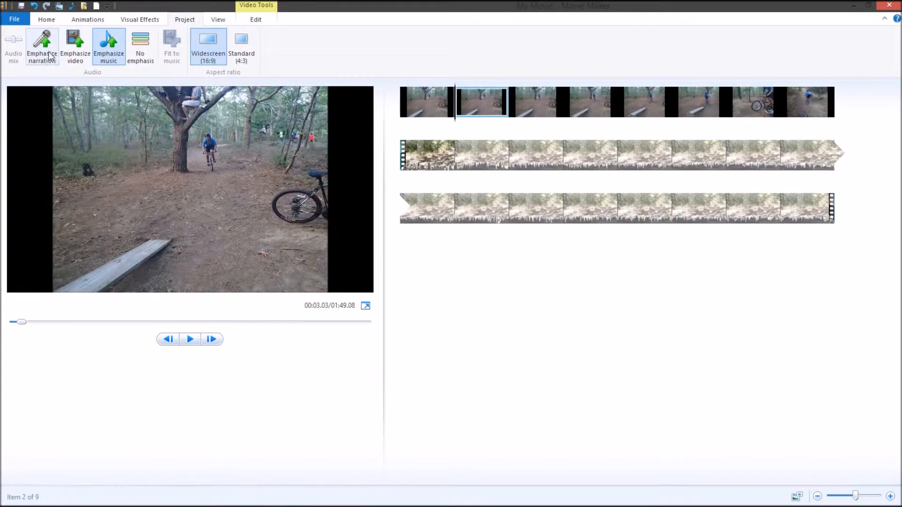
click(136, 62)
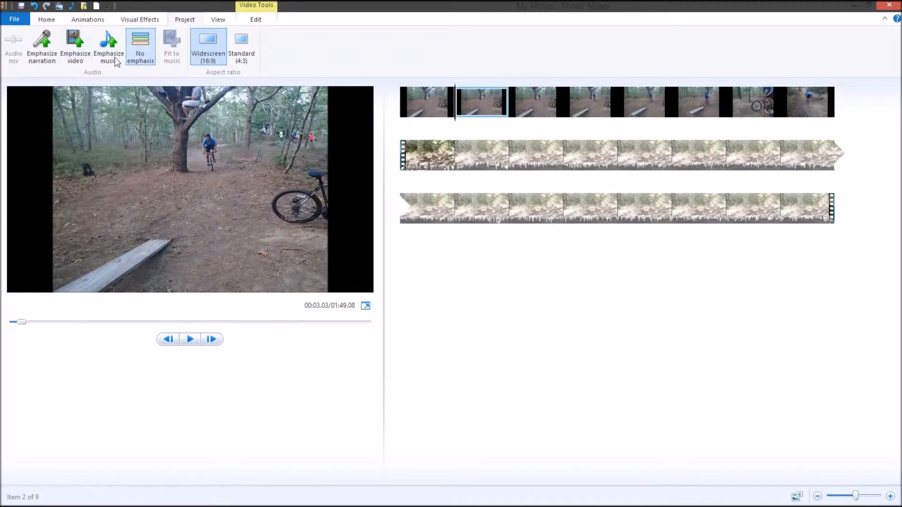
click(52, 58)
click(69, 63)
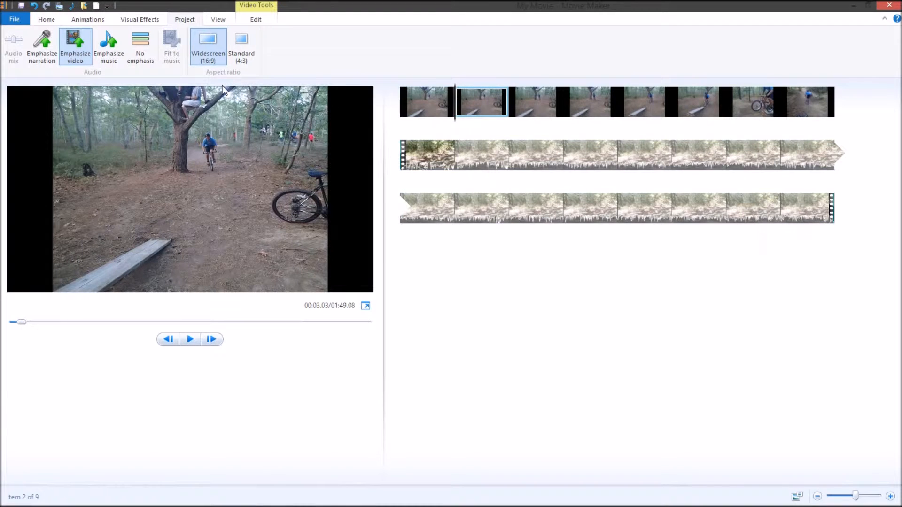
Step: Toggle the project's aspect ratio between Standard (4:3) and Widescreen (16:9), finish on Widescreen (16:9), and look over the view options
click(231, 46)
click(214, 46)
click(230, 48)
click(224, 49)
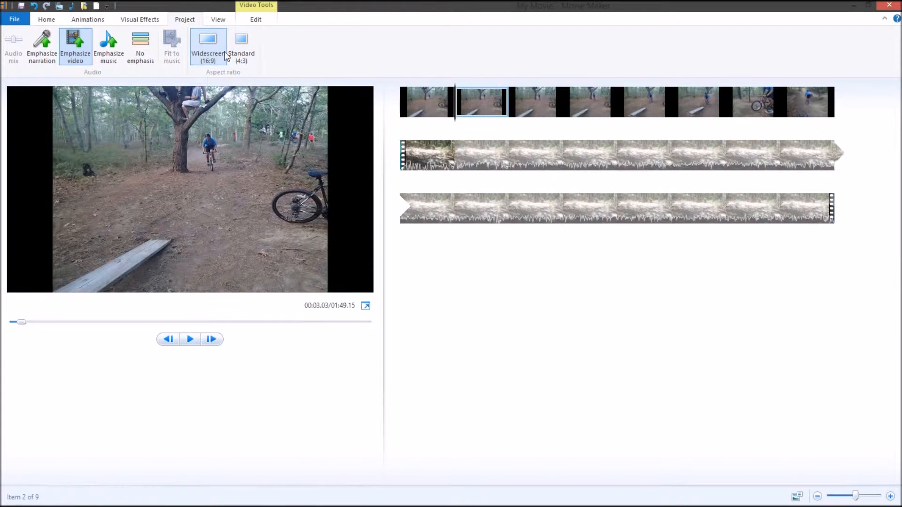
click(232, 57)
click(220, 57)
click(232, 57)
click(218, 43)
click(214, 20)
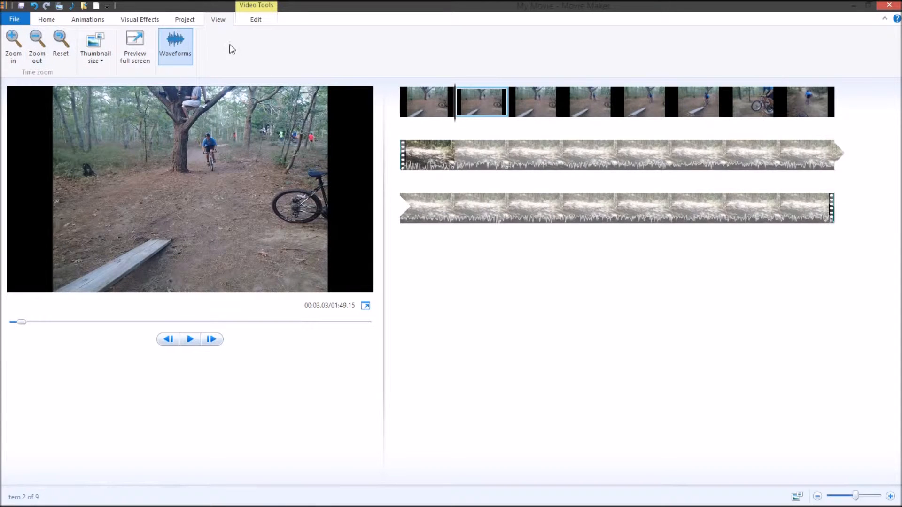
Step: Return the playhead to the first photo and apply the fifth AutoMovie theme to the project
click(51, 20)
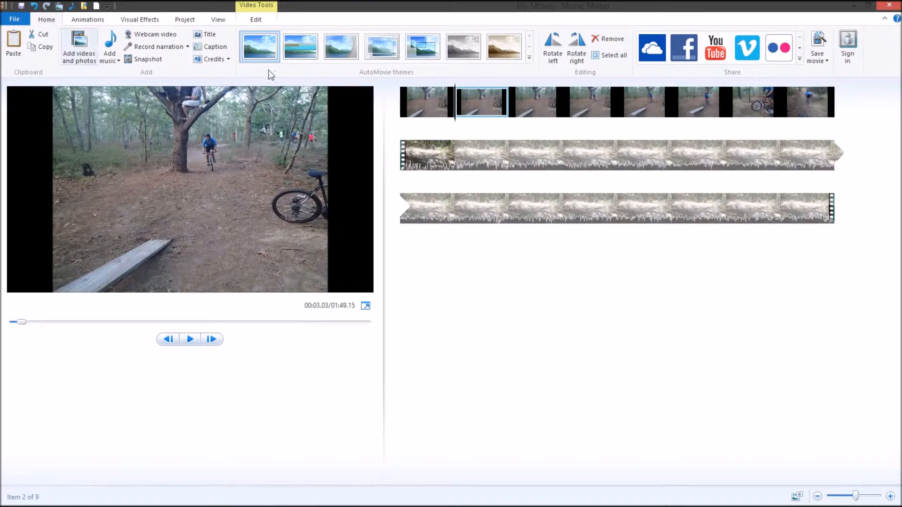
click(400, 110)
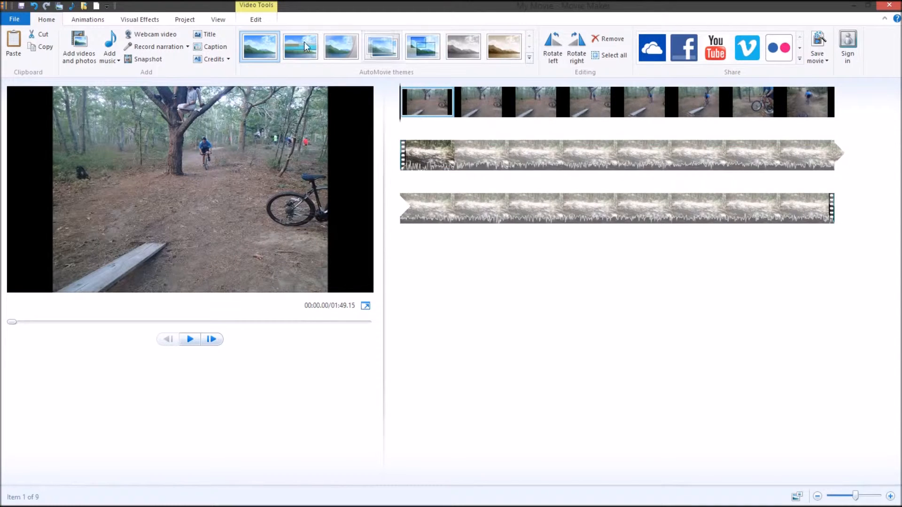
click(429, 48)
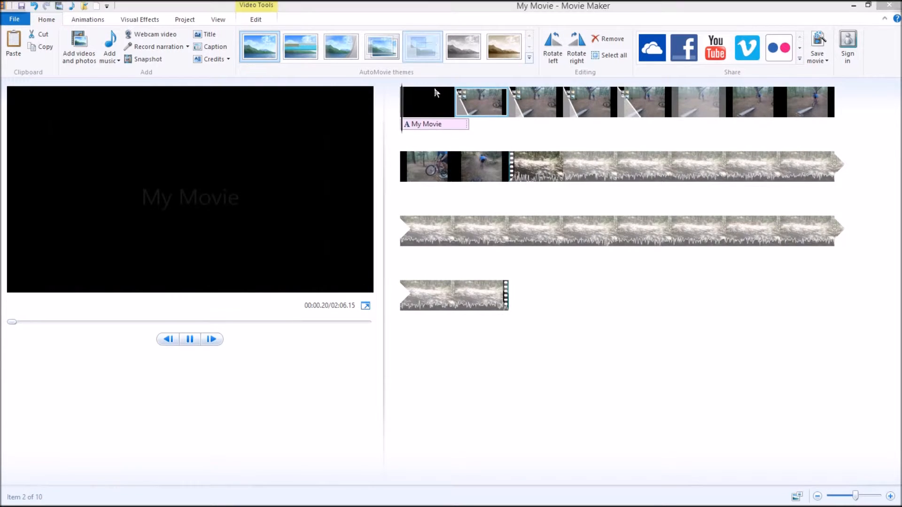
click(512, 259)
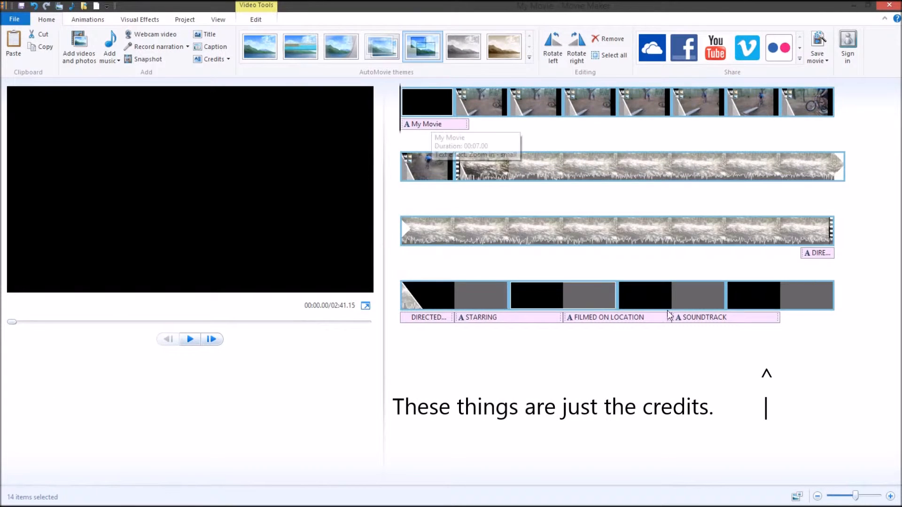
Step: Delete the black credit clips at the end of the movie and the DIRECTED BY caption under the video
click(781, 296)
shift+click(473, 296)
key(Delete)
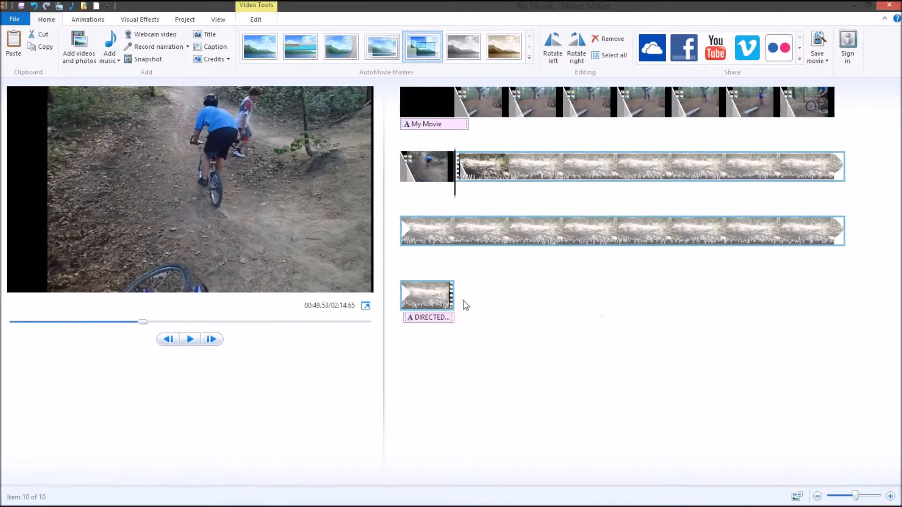
click(447, 322)
key(Delete)
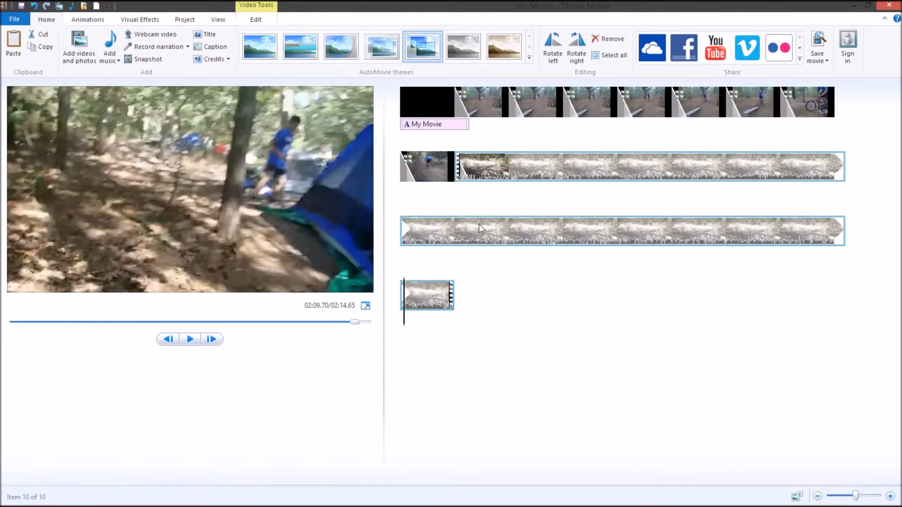
Step: Change the opening title's text from My Movie to "This is a test" and raise its text box
click(453, 125)
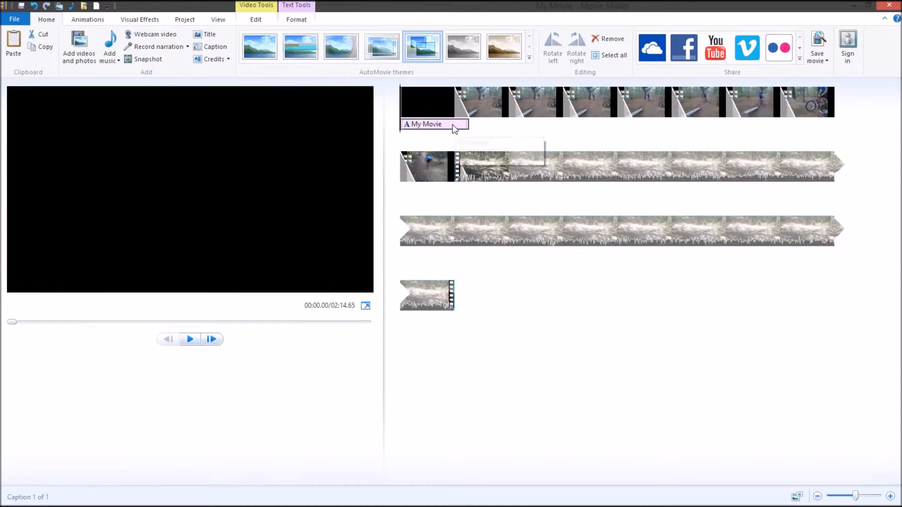
double_click(428, 125)
triple_click(188, 194)
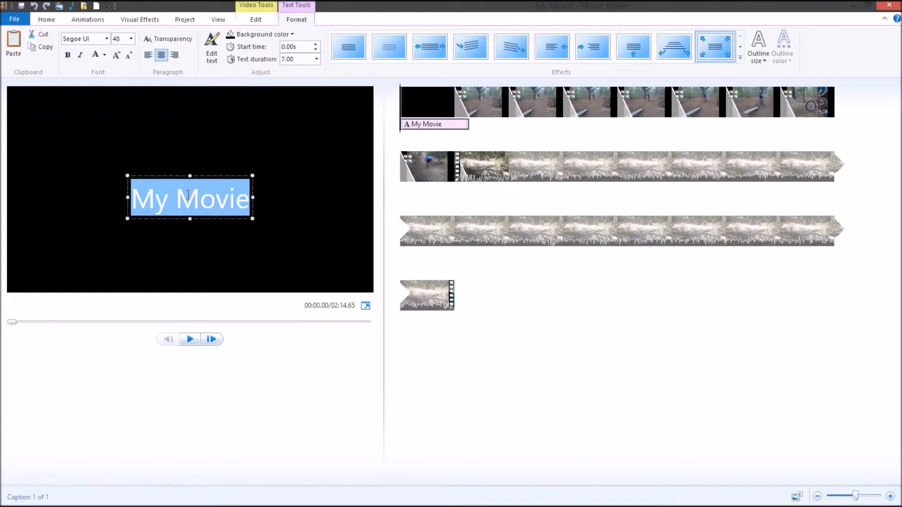
text(This is a )
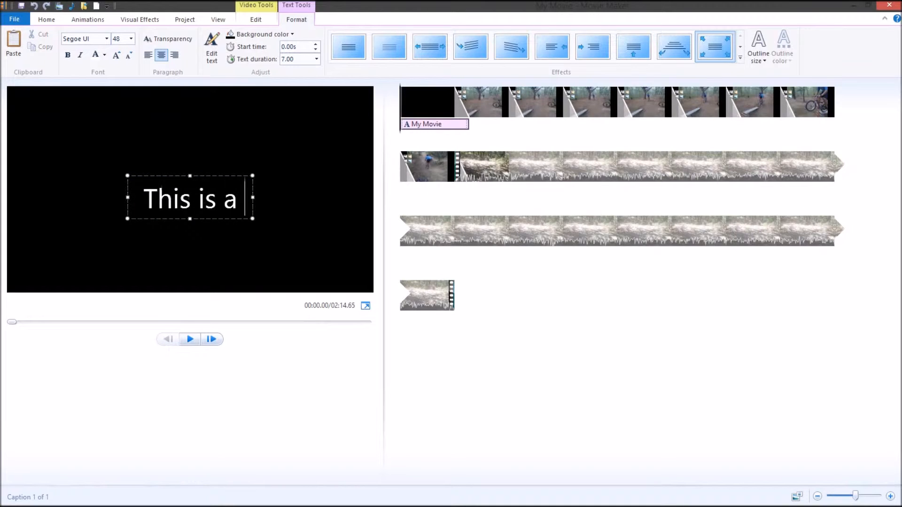
text(test)
drag(232, 175, 230, 149)
click(603, 329)
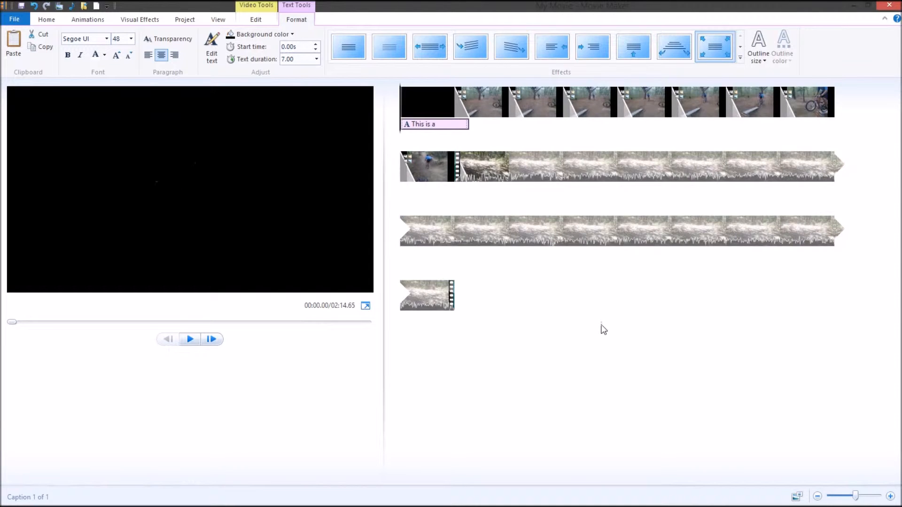
Step: Add a caption reading "This is a caption." to the fifth photo, the sixth item on the timeline
click(686, 112)
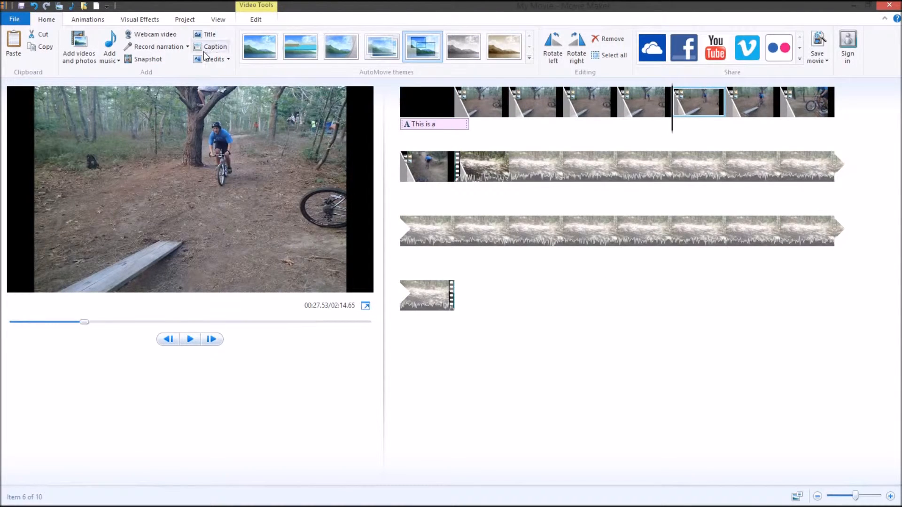
click(207, 47)
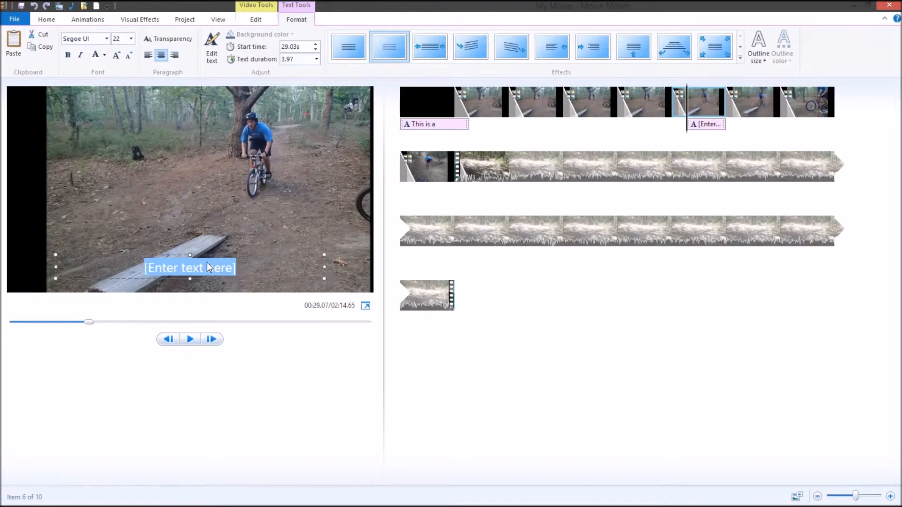
text(This is a caption.)
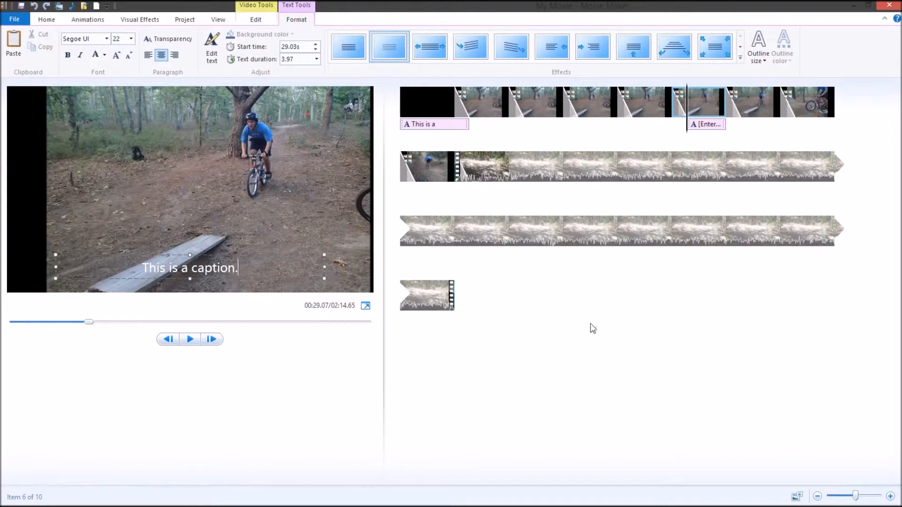
click(660, 372)
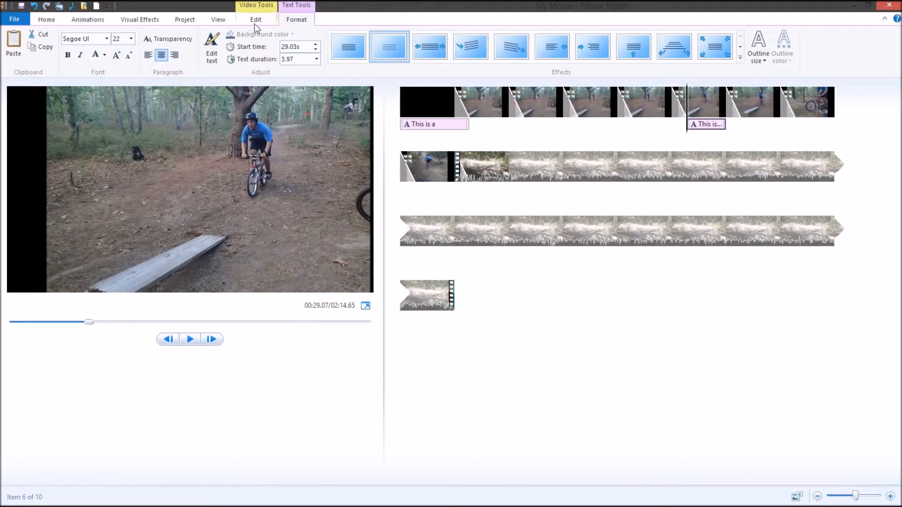
Step: Check the photo editing options, scrub through the photos, and preview the frame where the new caption appears
click(653, 103)
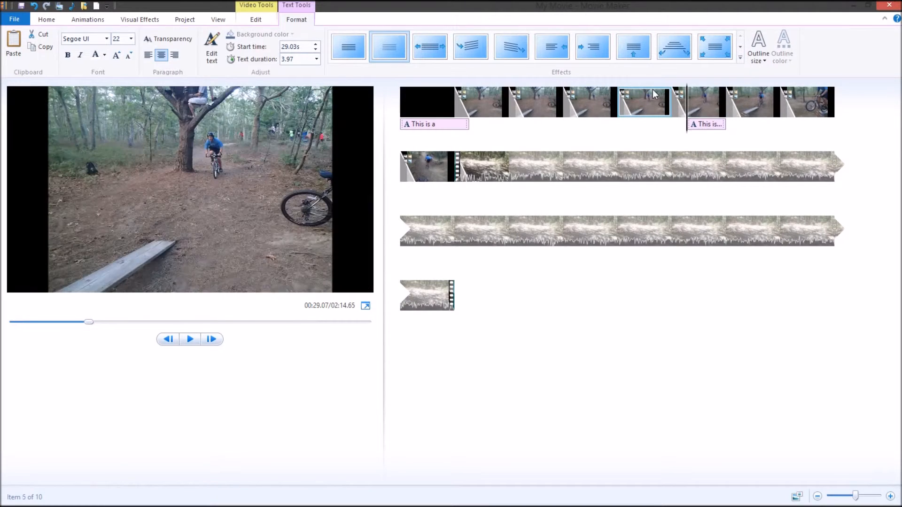
click(277, 21)
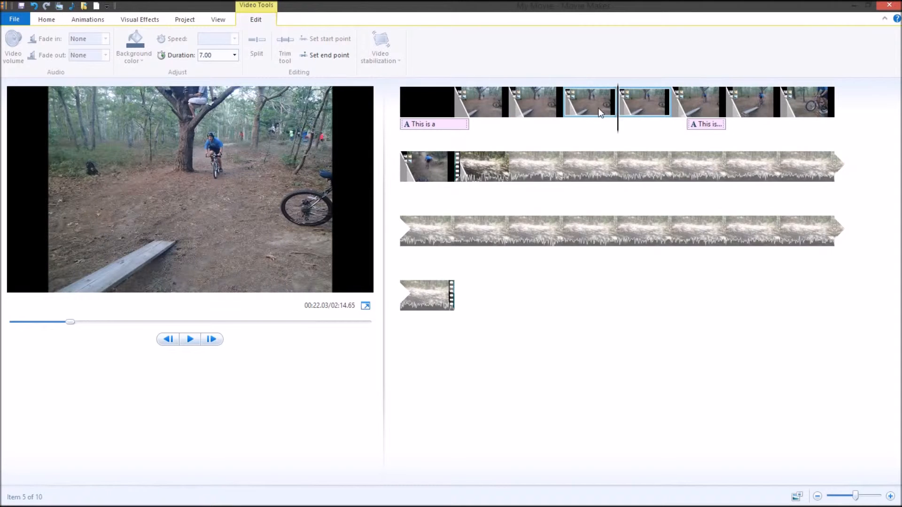
click(564, 103)
click(570, 127)
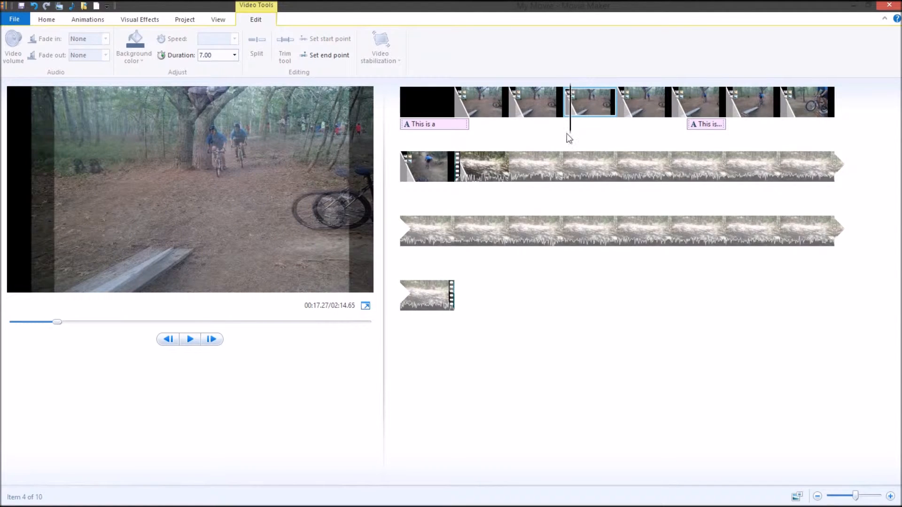
drag(571, 118, 693, 115)
click(711, 125)
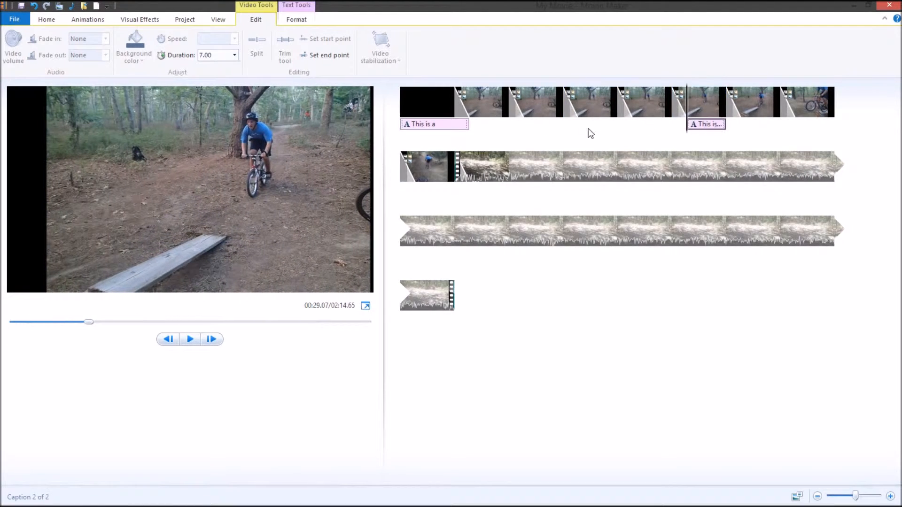
click(693, 114)
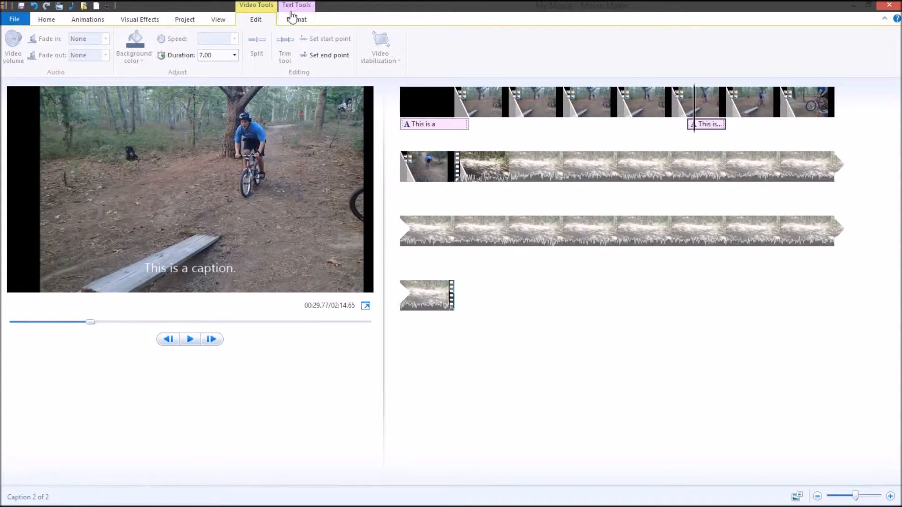
Step: Browse the text effects for "This is a caption." and apply the boxed text effect with corner arrows
click(284, 20)
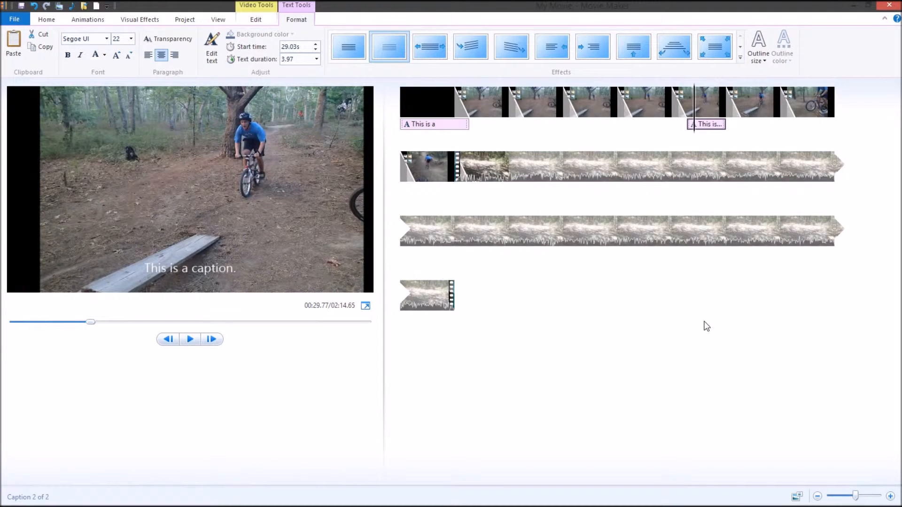
click(741, 47)
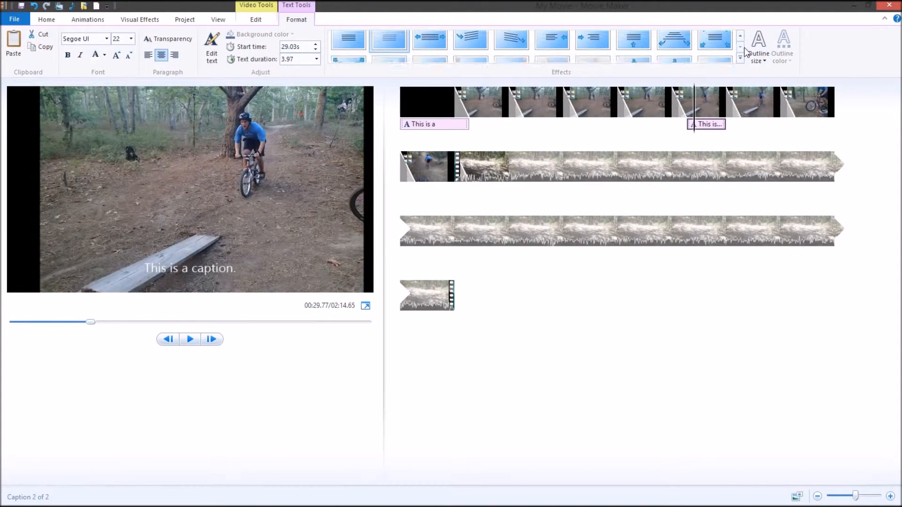
click(740, 37)
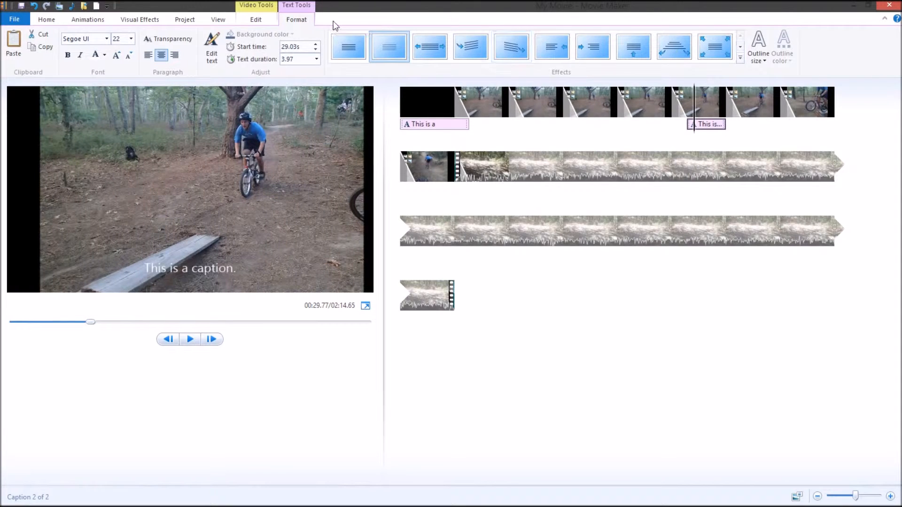
click(675, 54)
scroll(675, 55, up, 4)
scroll(674, 54, down, 4)
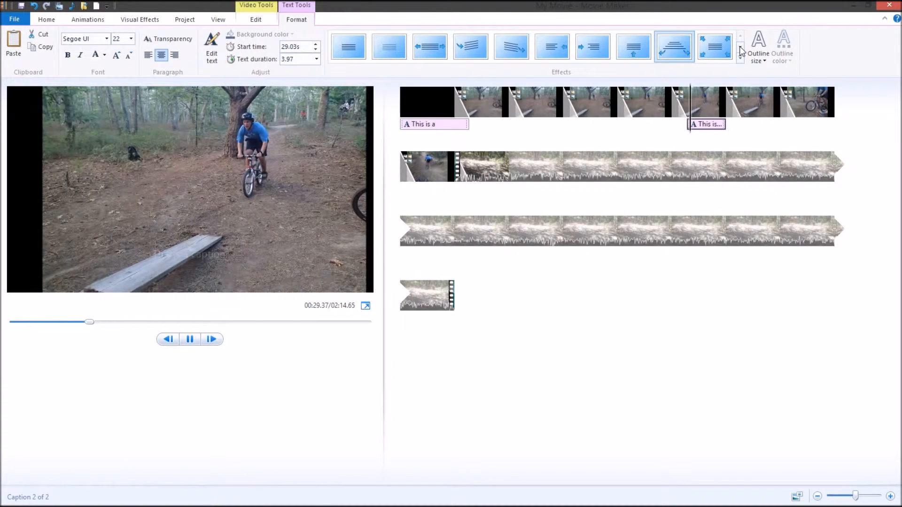
scroll(712, 50, down, 4)
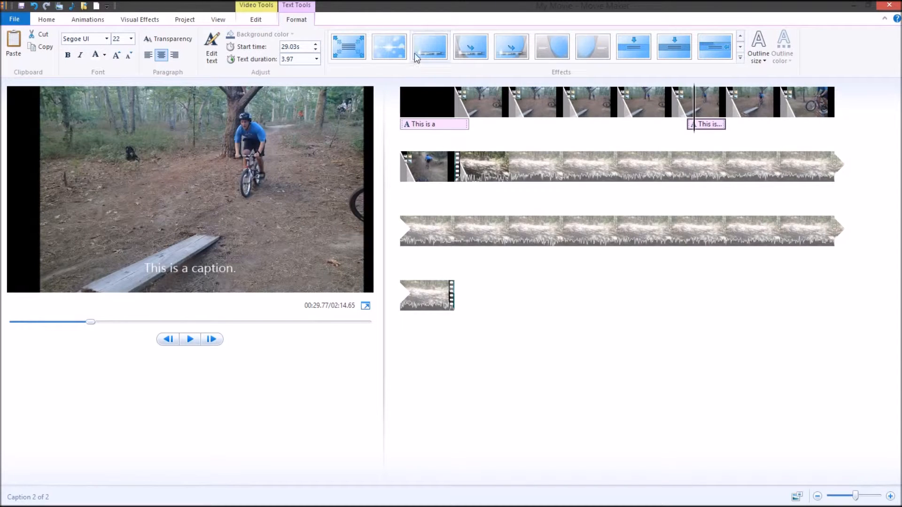
click(361, 49)
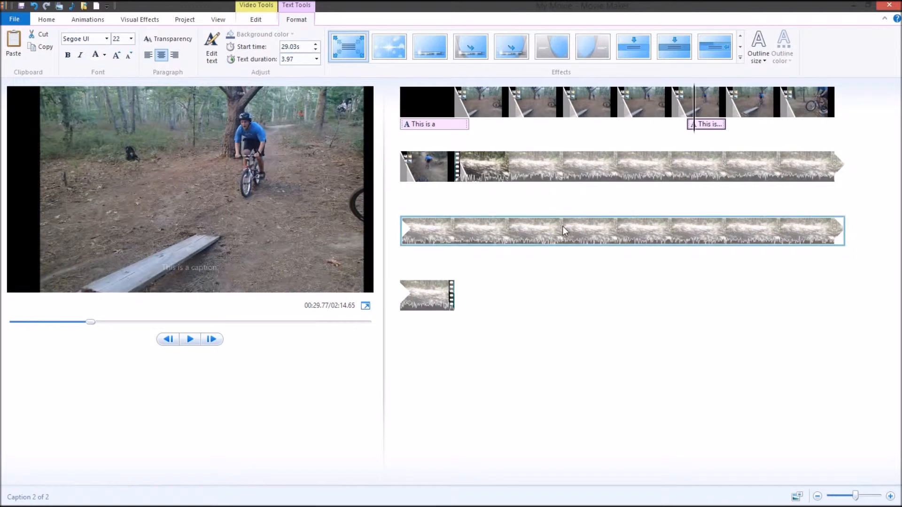
Step: Add a caption reading "I love captions." near the start of the video clip
click(484, 178)
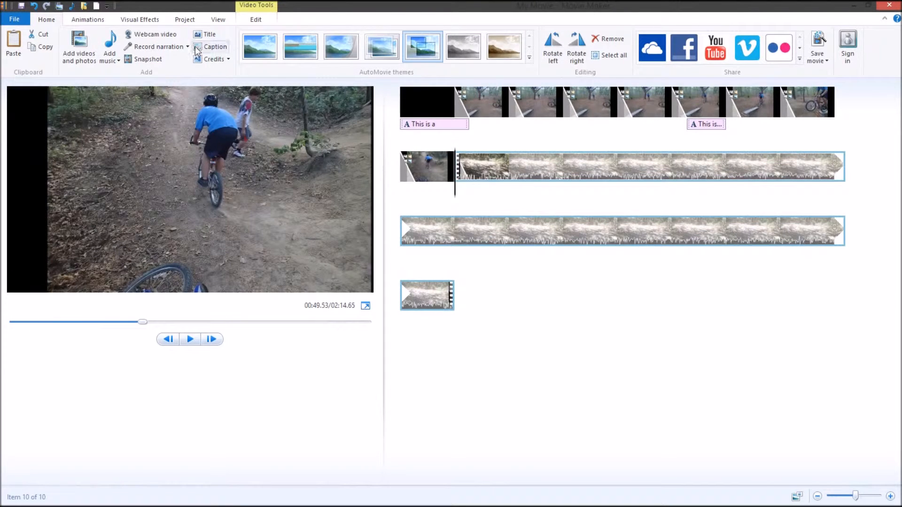
click(205, 49)
text(I love cat)
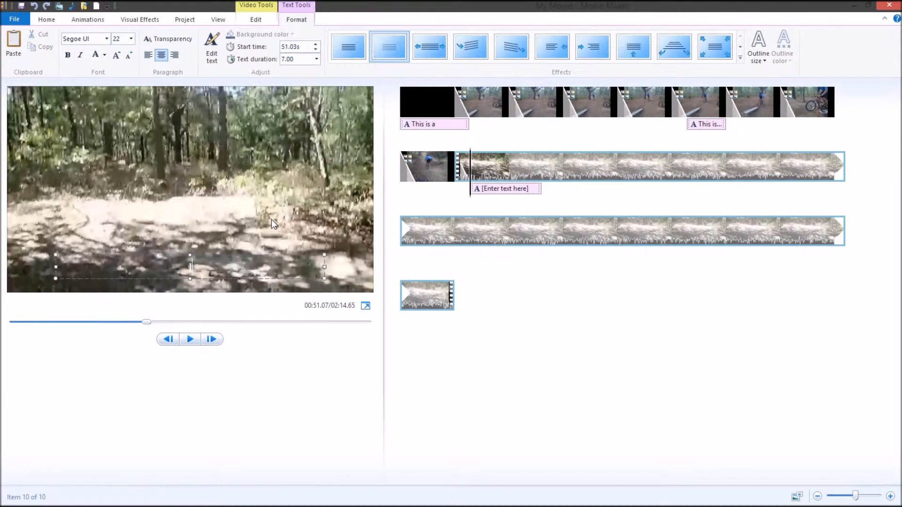
text(ptions.)
click(548, 376)
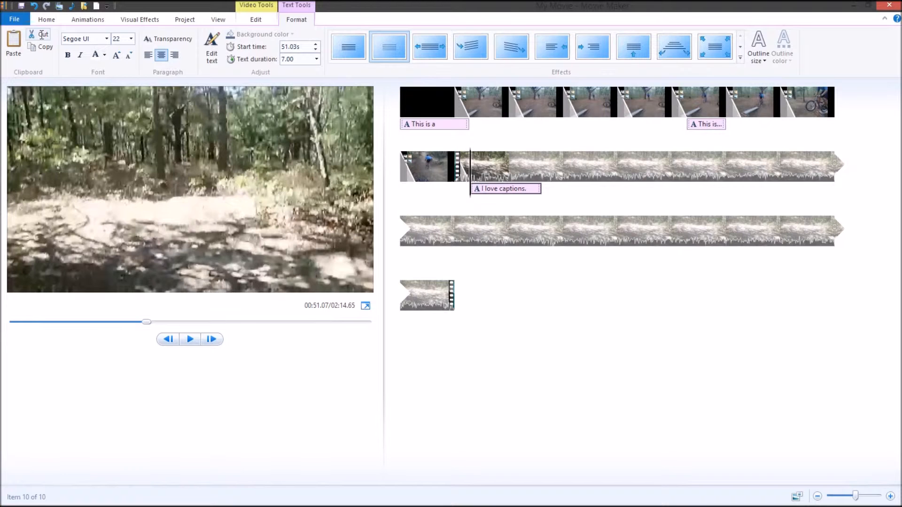
Step: Add the_derp_song.mp3 from the Downloads folder as background music starting at the title at the beginning of the movie
click(40, 20)
click(400, 101)
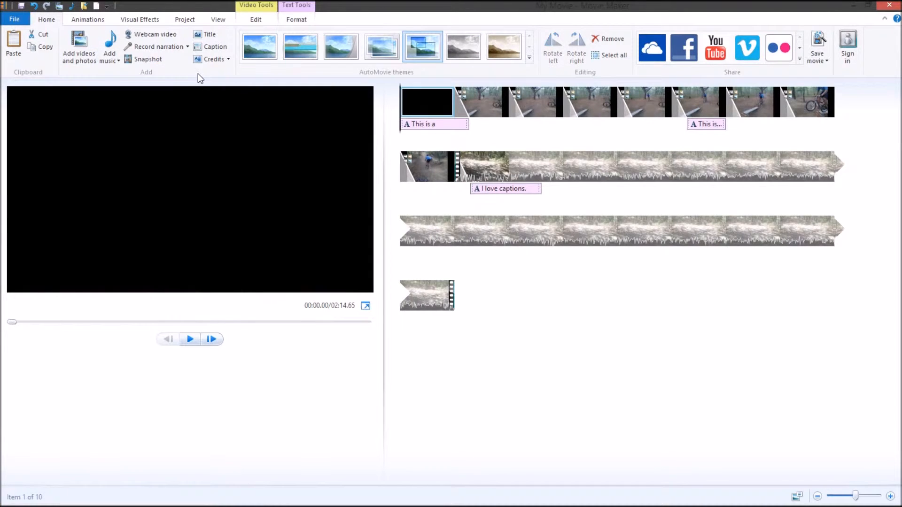
click(117, 59)
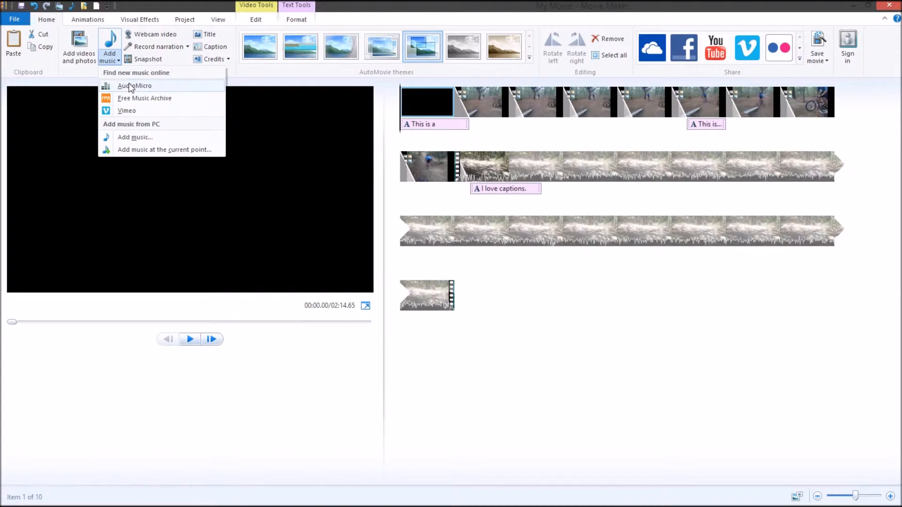
click(126, 135)
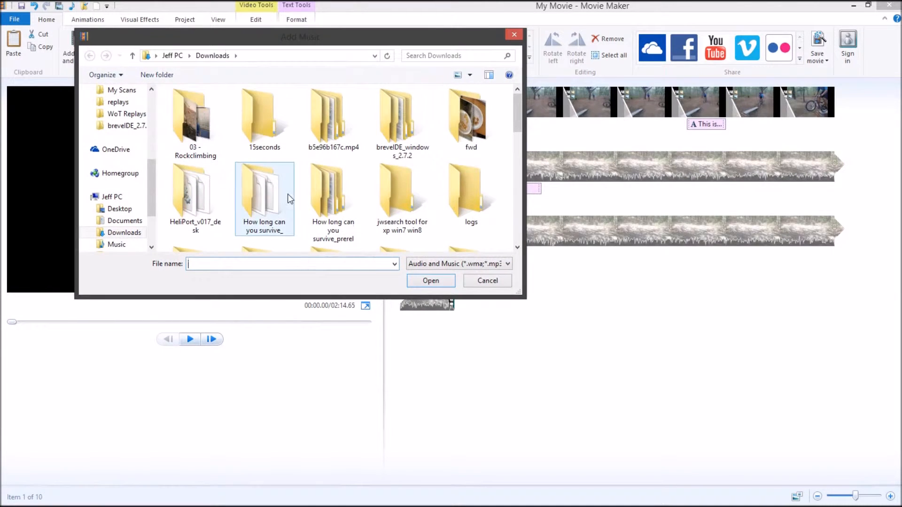
drag(518, 113, 507, 215)
scroll(507, 216, down, 1)
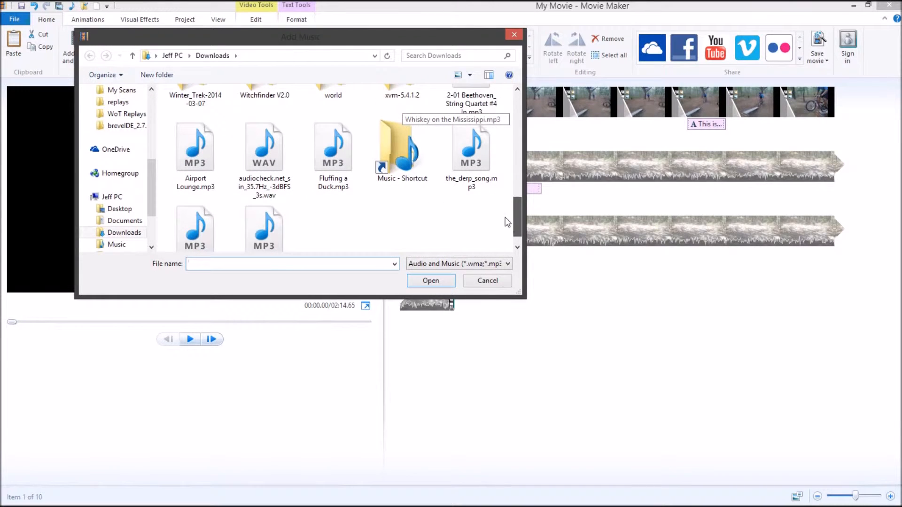
click(471, 181)
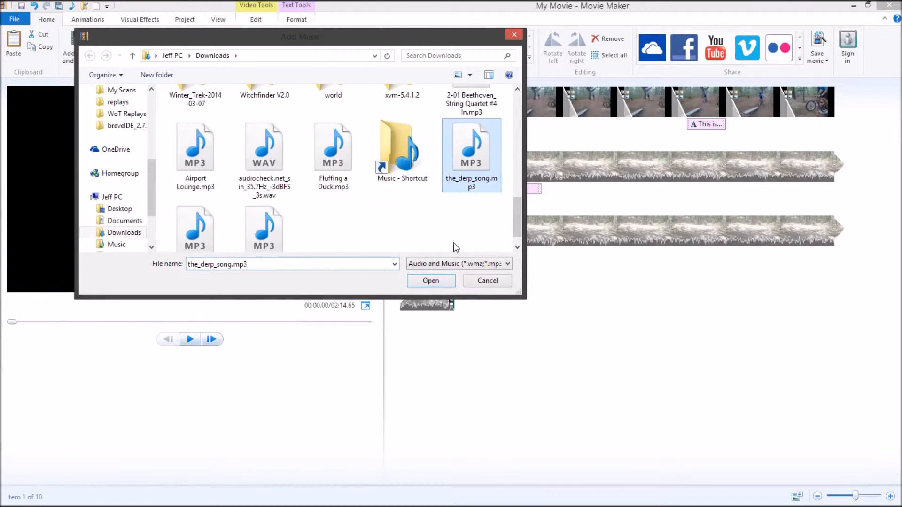
click(439, 279)
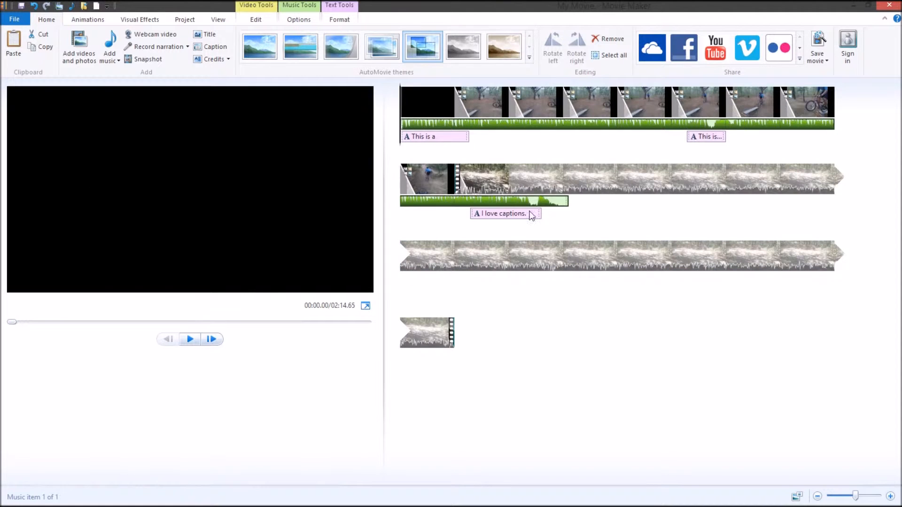
Step: Preview the opening title with the new music, and check the music track around the "I love captions." caption
click(190, 339)
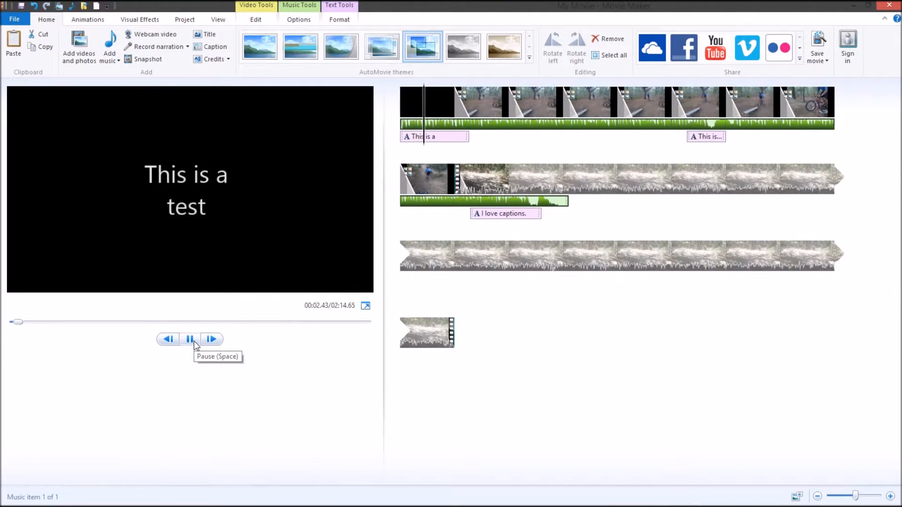
click(190, 339)
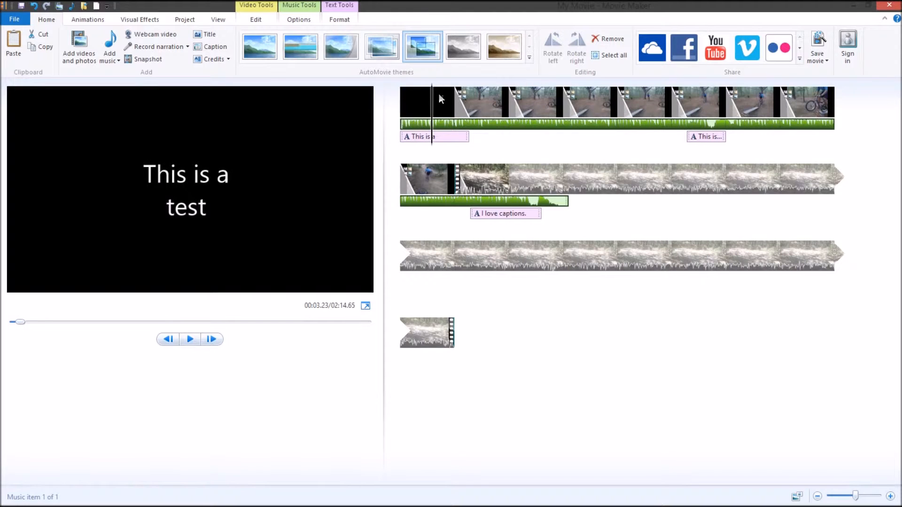
click(413, 98)
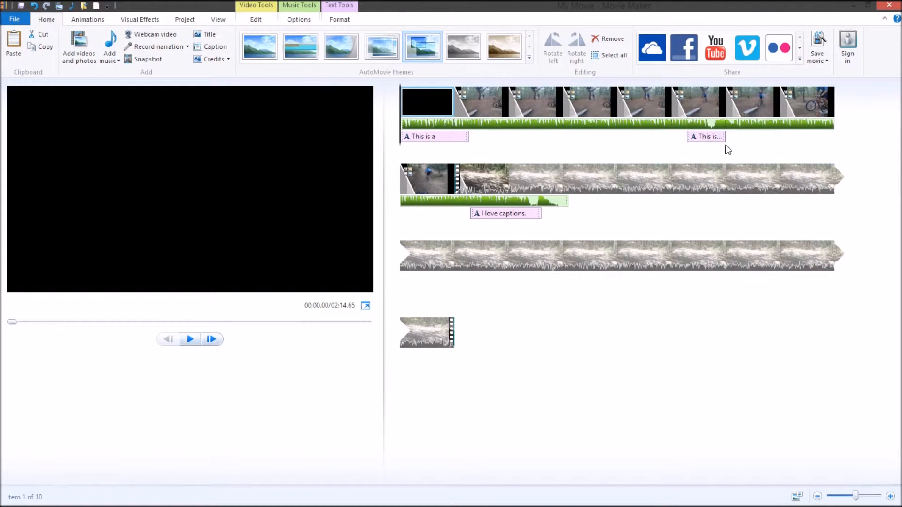
click(506, 212)
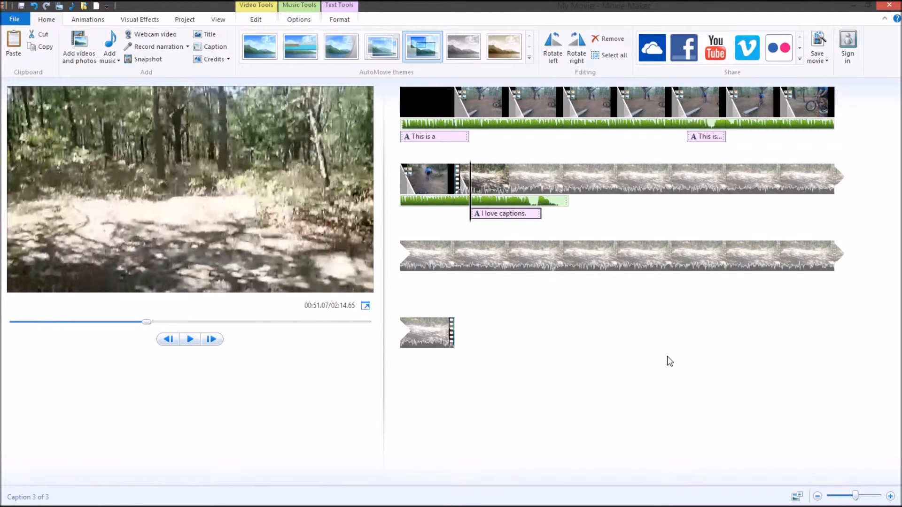
Step: Start saving the project and look through the existing Movie Maker projects in the Videos folder
key(ctrl+s)
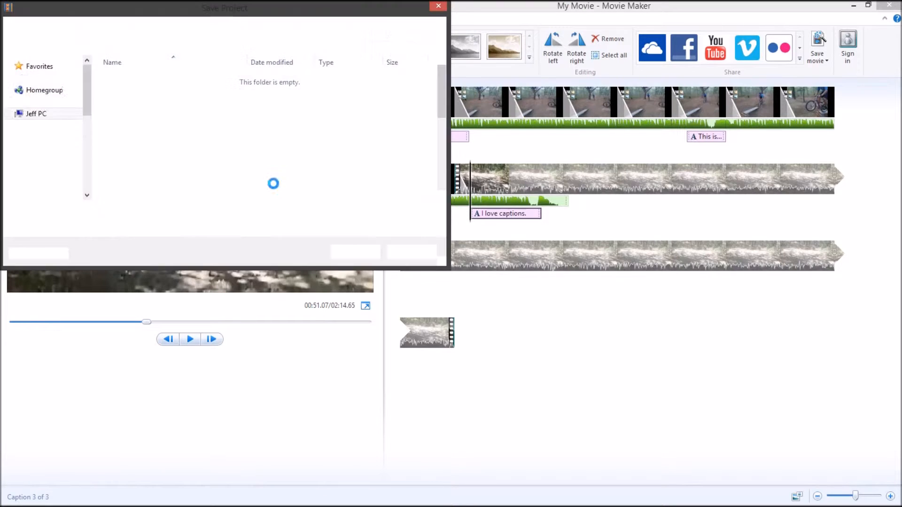
drag(384, 62, 503, 73)
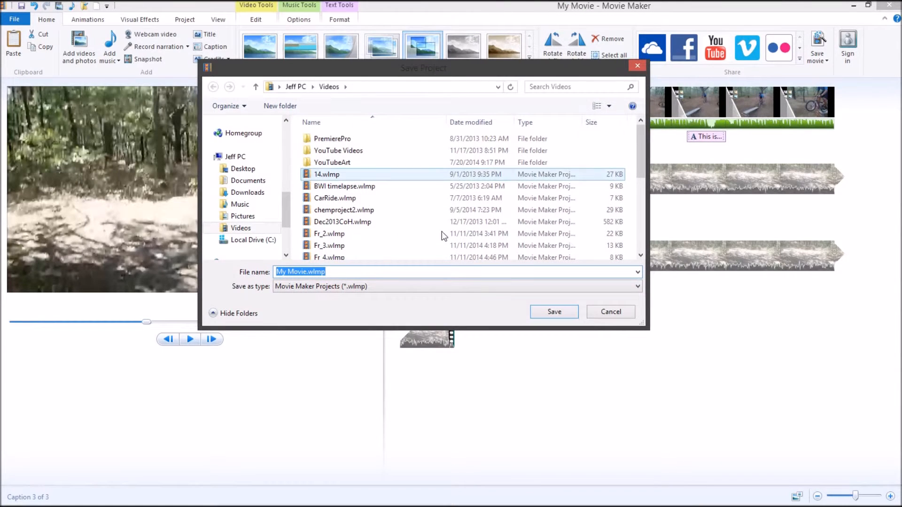
drag(328, 274, 314, 272)
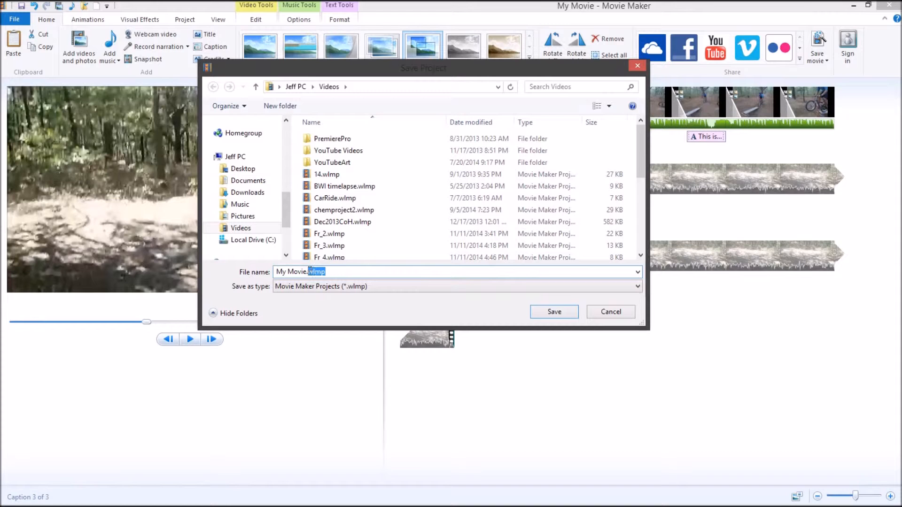
click(607, 187)
mouse_move(639, 160)
mouse_down()
mouse_move(645, 244)
mouse_move(642, 150)
mouse_up()
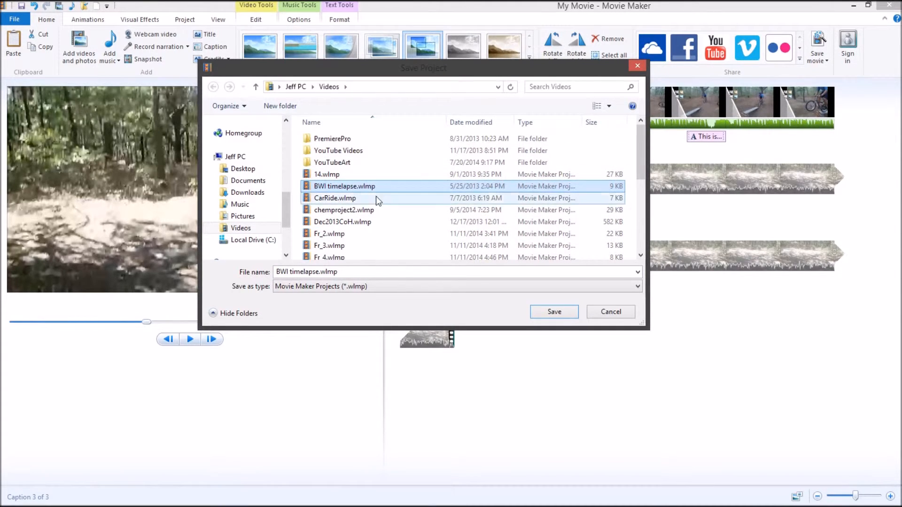
click(443, 221)
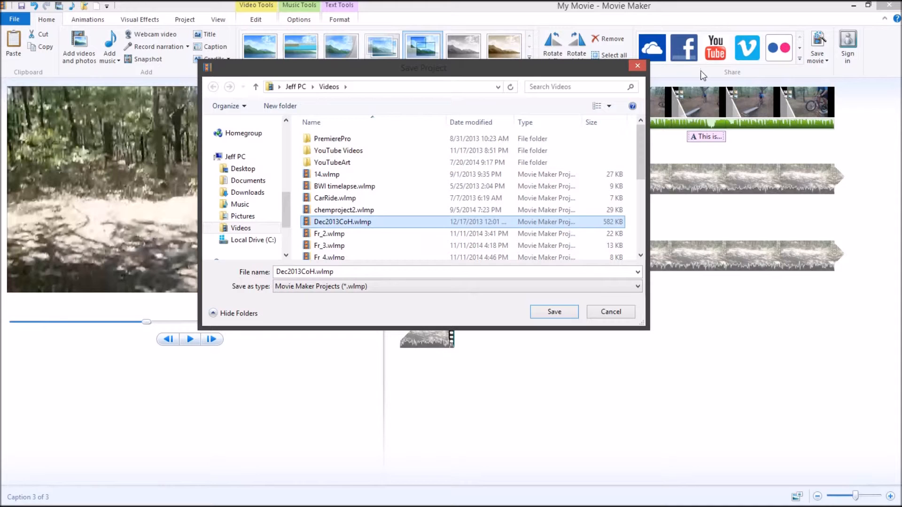
Step: Enter test.wlmp as the project's file name, and cancel saving the project
double_click(314, 272)
click(315, 272)
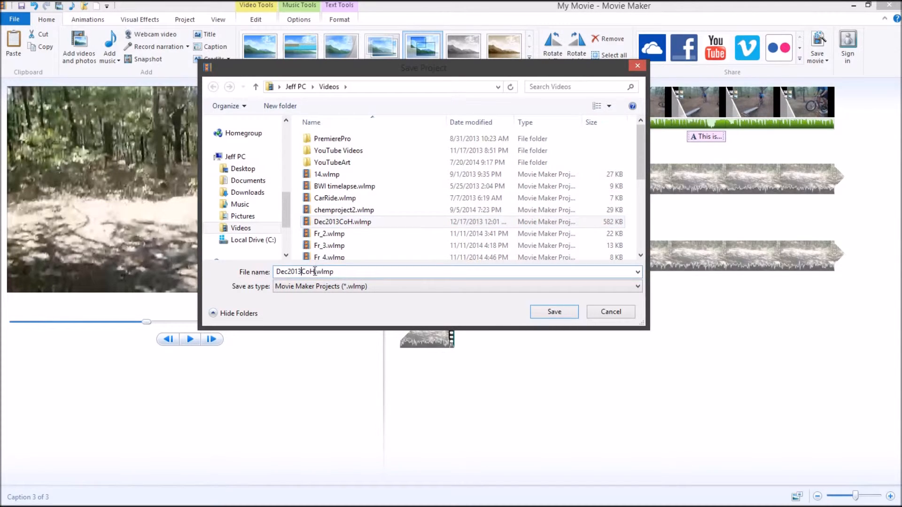
key(BackSpace)
key(BackSpace)
key(BackSpace)
key(BackSpace)
key(BackSpace)
key(BackSpace)
key(BackSpace)
key(BackSpace)
key(BackSpace)
key(BackSpace)
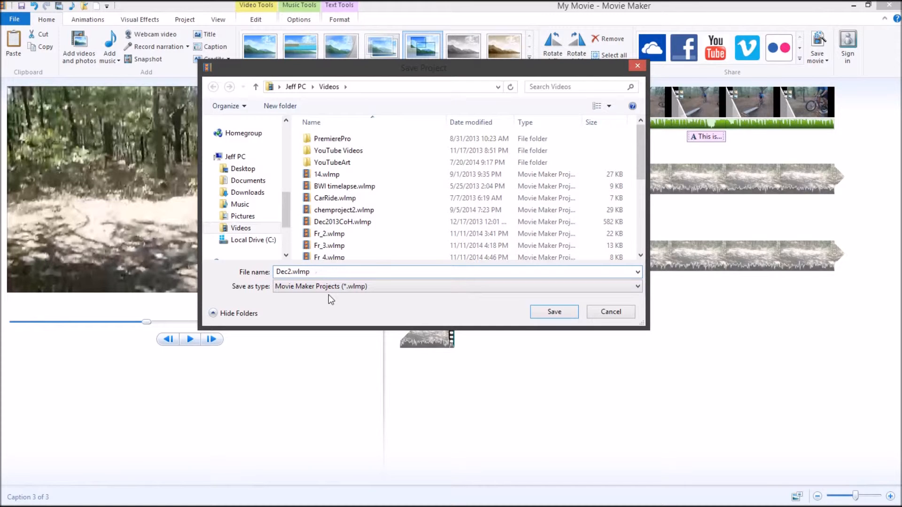
text(test)
drag(485, 68, 451, 184)
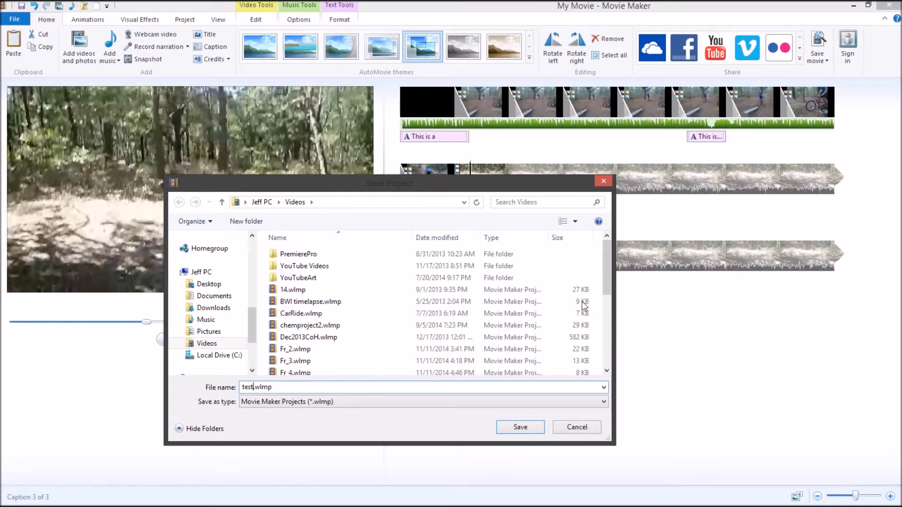
click(577, 427)
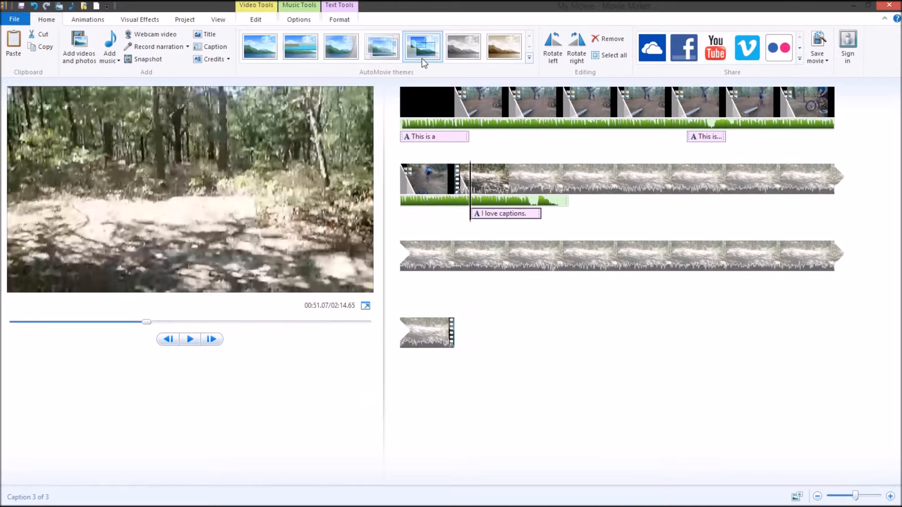
Step: Look through the movie export settings for high-definition displays, computers, e-mail, phones and tablets
click(819, 57)
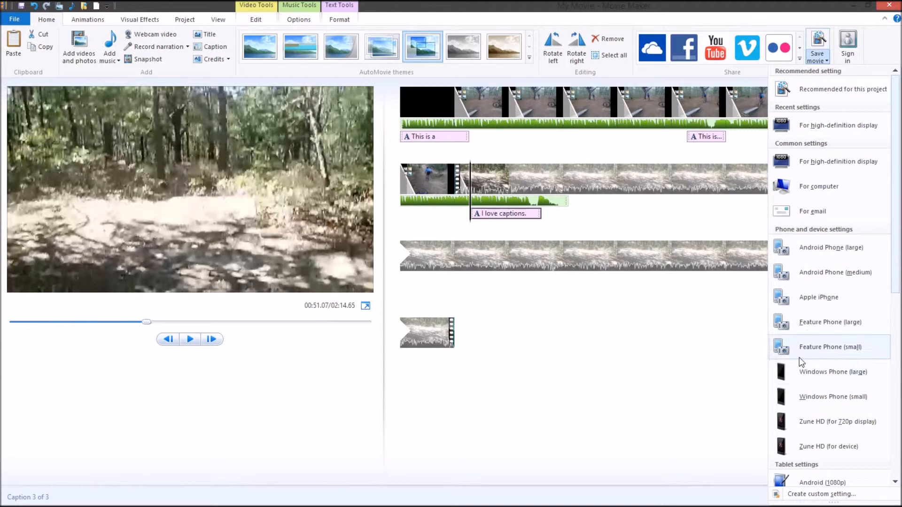
drag(895, 247, 888, 137)
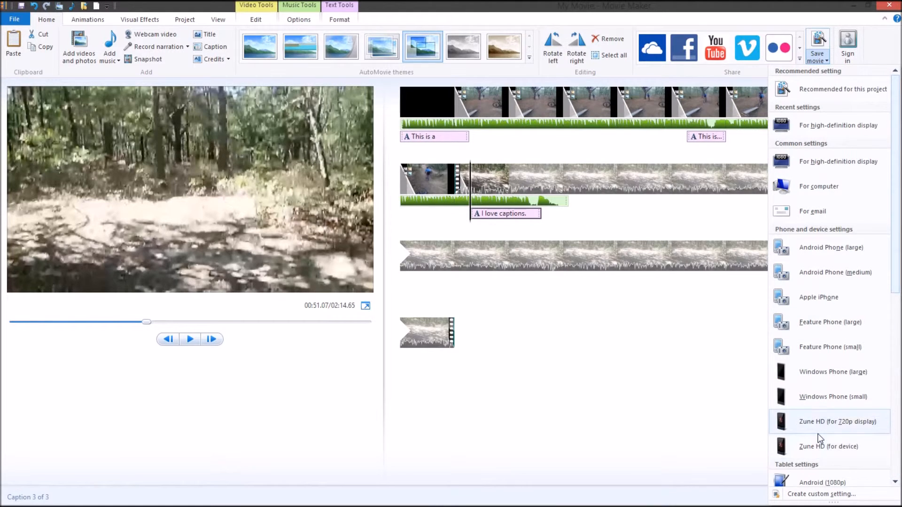
scroll(886, 375, down, 3)
scroll(861, 285, up, 1)
scroll(861, 285, up, 3)
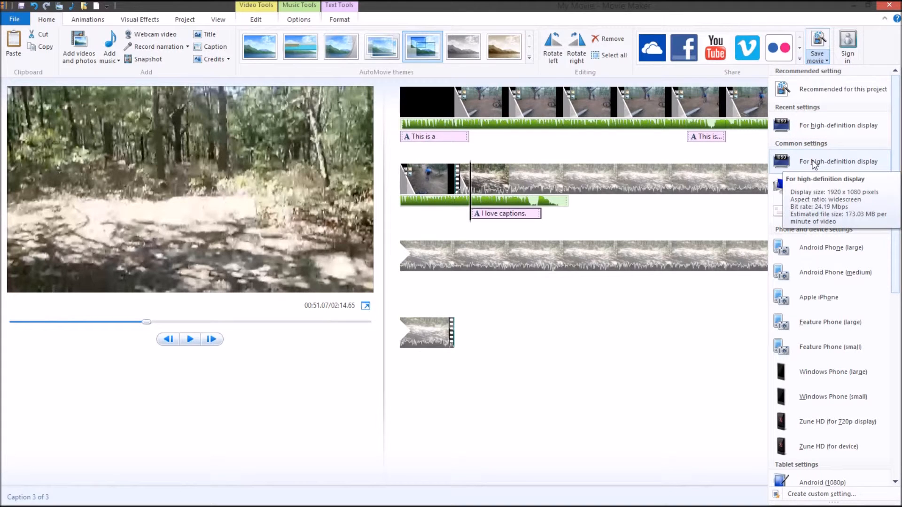
Step: Start exporting the movie for high-definition display, check the file types with MPEG-4/H.264 selected, and cancel the export
click(817, 123)
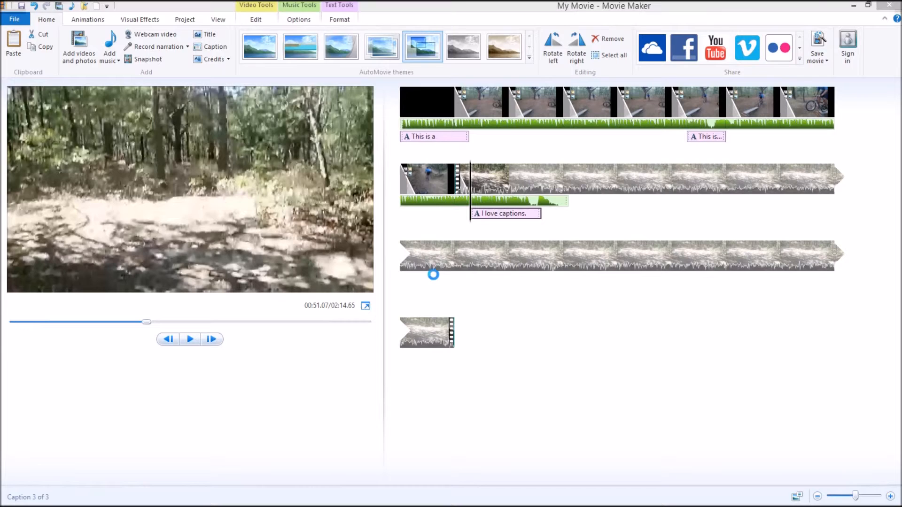
click(133, 211)
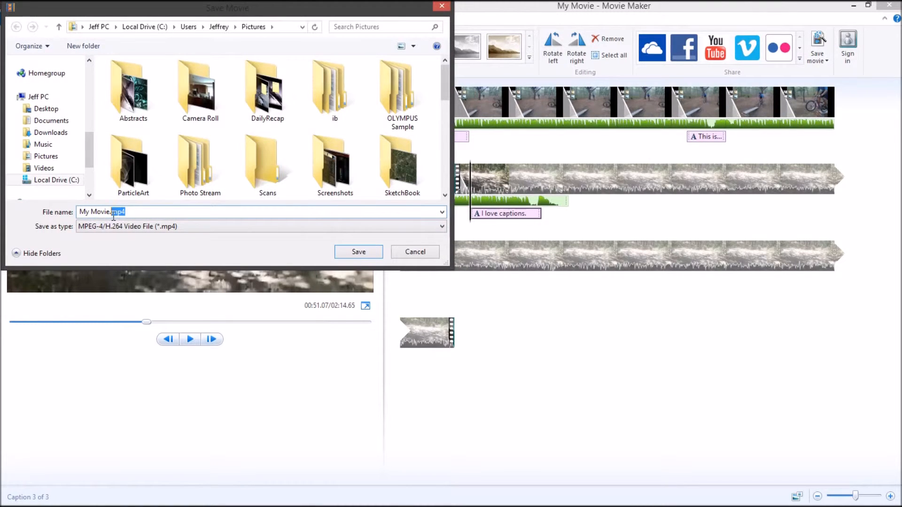
click(157, 225)
click(158, 227)
click(159, 226)
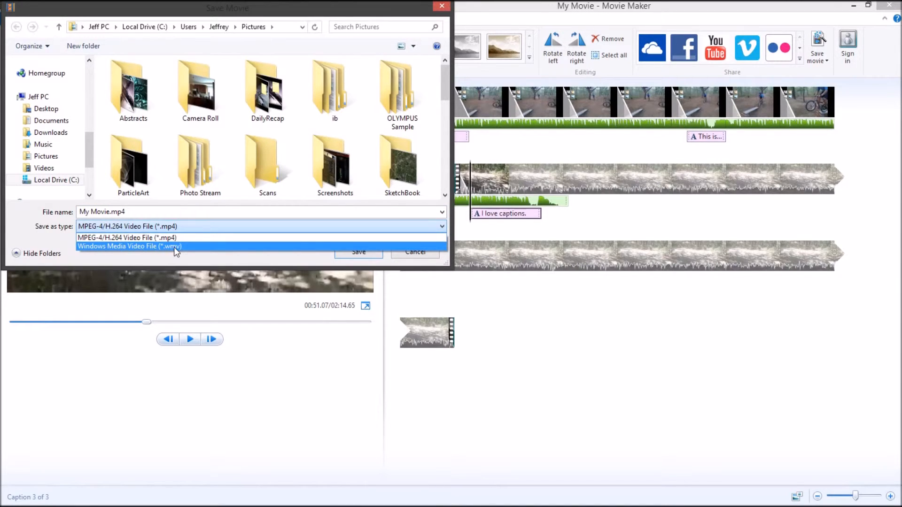
click(190, 238)
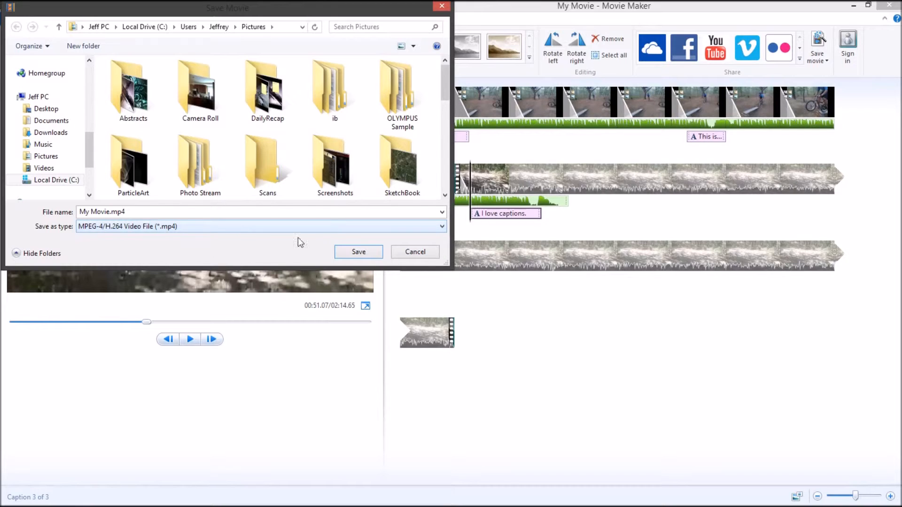
click(415, 253)
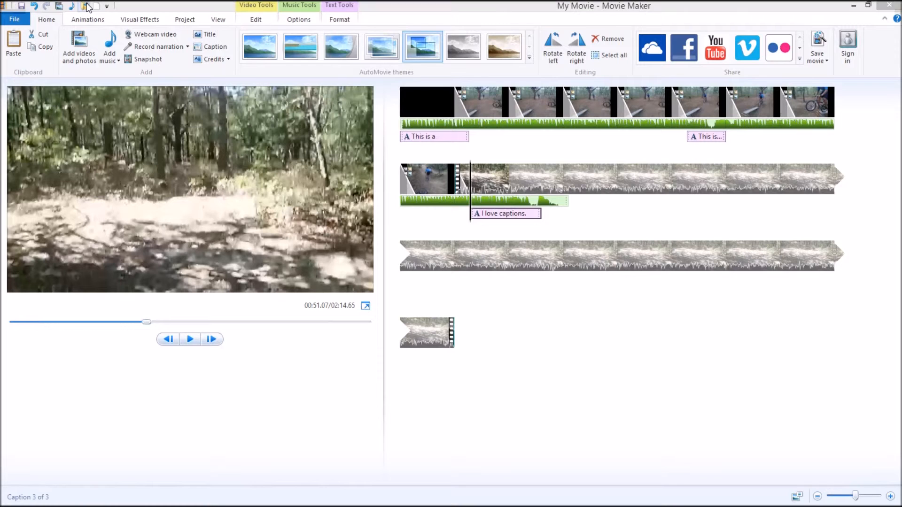
Step: Open the existing project Dec2013CoH.wlmp from the Videos folder, discarding the changes to My Movie
key(alt+F4)
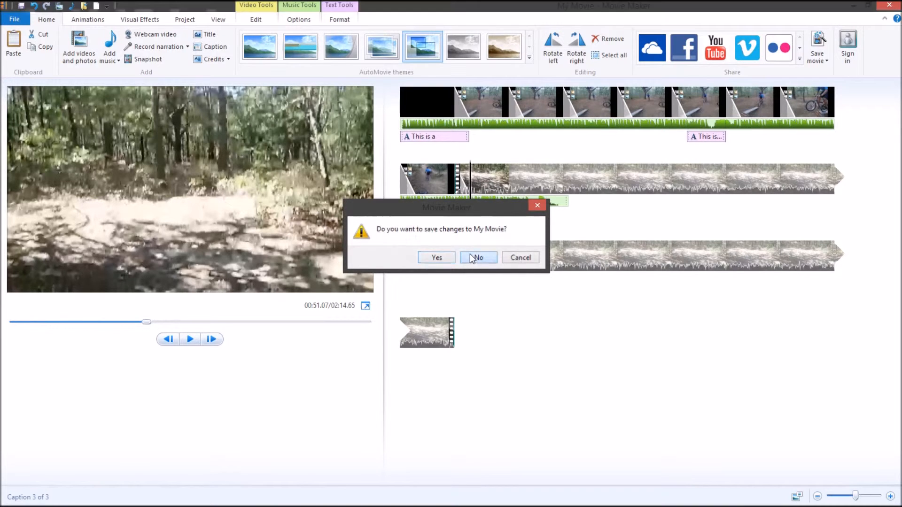
click(472, 256)
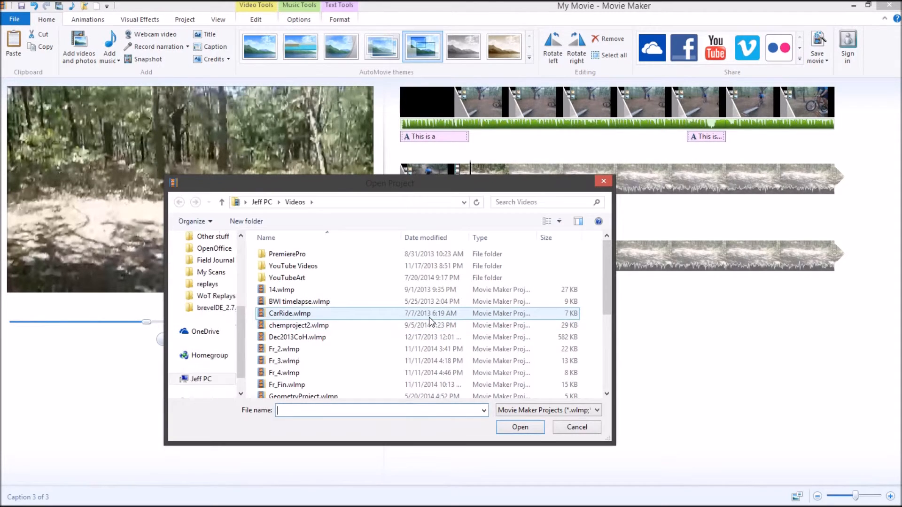
click(400, 342)
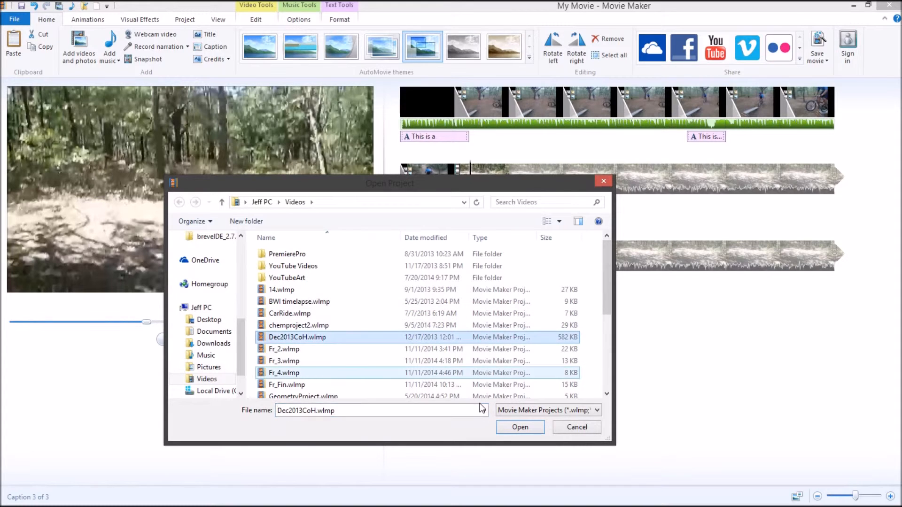
click(507, 432)
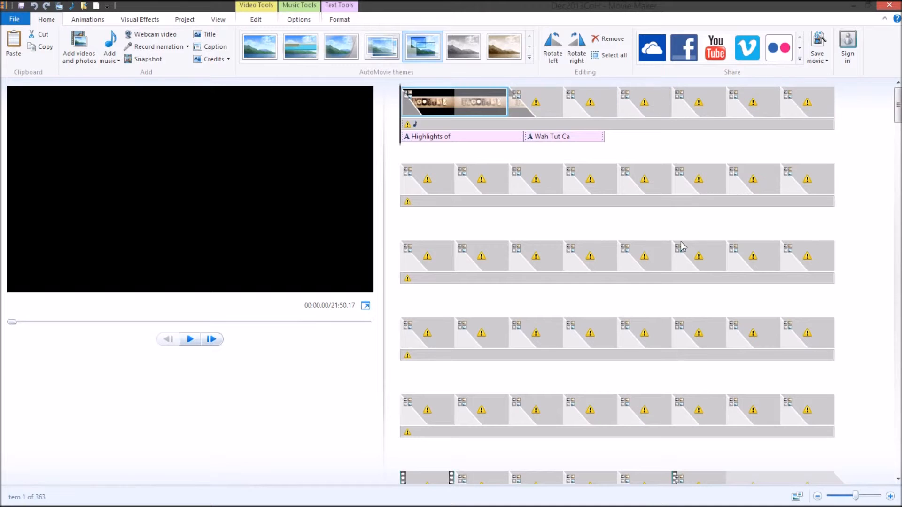
Step: Start locating the missing P7070002.JPG for the second storyboard item, look in the Pics08 folder, and cancel the search
scroll(889, 138, down, 2)
drag(898, 121, 888, 97)
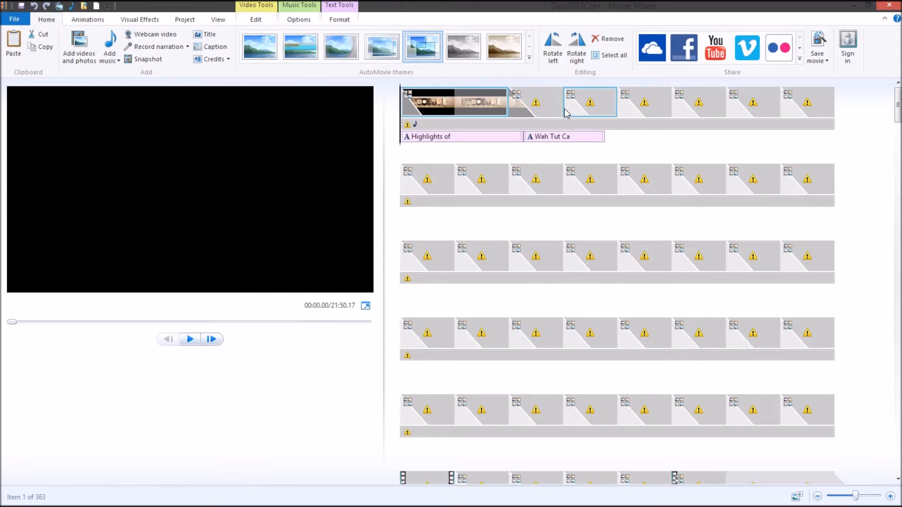
mouse_move(559, 106)
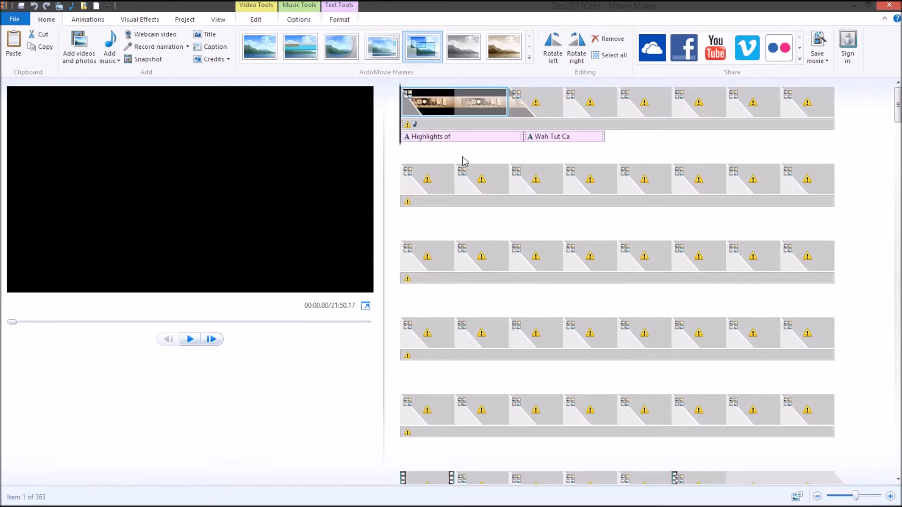
click(551, 113)
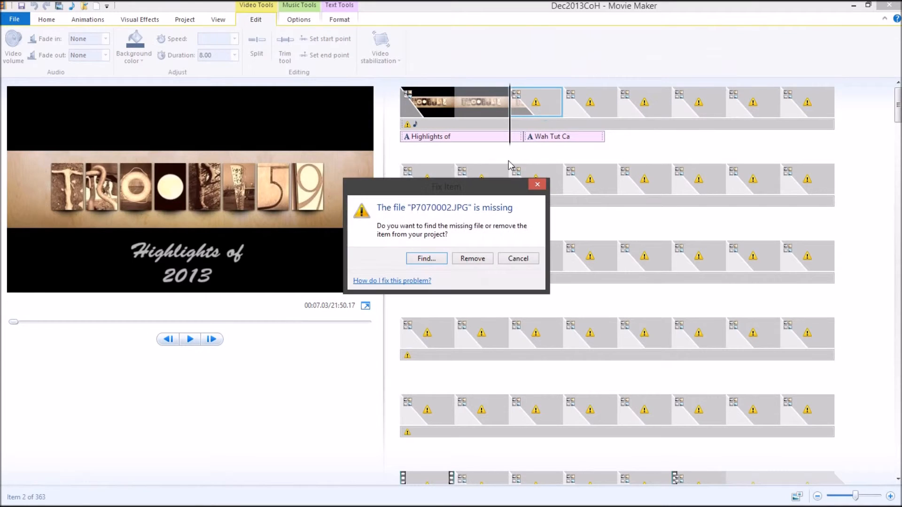
click(435, 260)
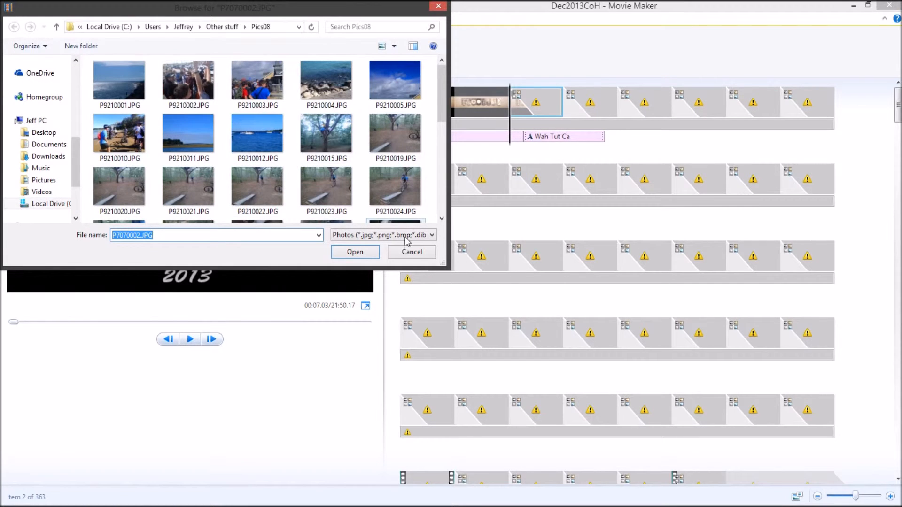
click(412, 253)
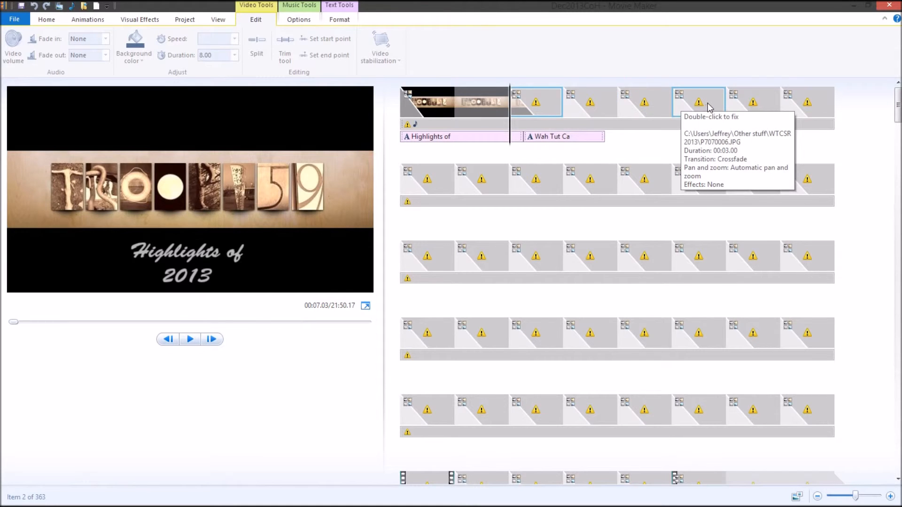
Step: Look through the project's storyboard for photos, videos and music with missing source files
scroll(590, 302, down, 3)
scroll(596, 296, up, 3)
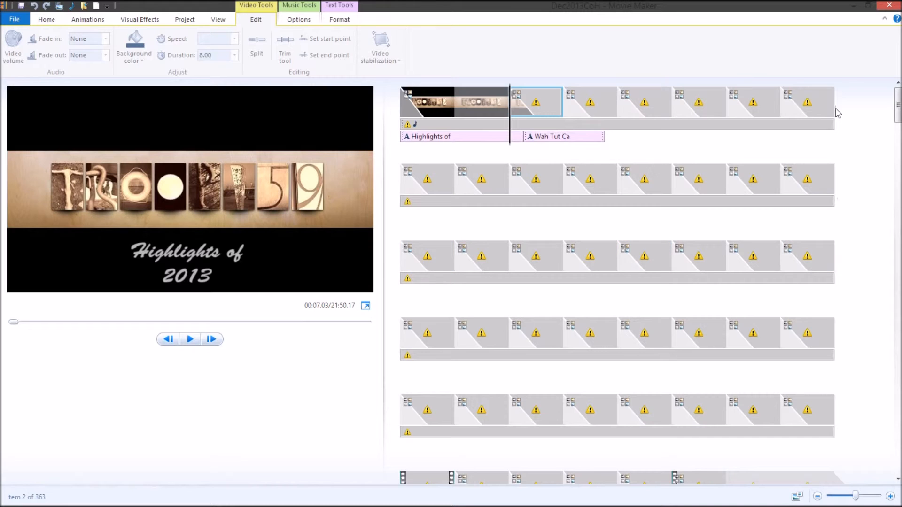
mouse_move(898, 110)
mouse_down()
mouse_move(898, 122)
mouse_move(898, 110)
mouse_up()
scroll(695, 416, down, 3)
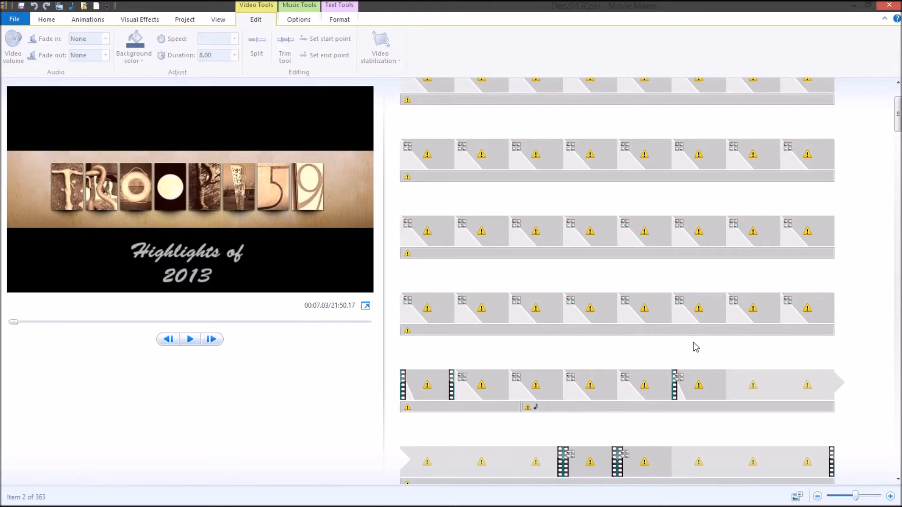
scroll(696, 315, up, 1)
scroll(709, 303, up, 1)
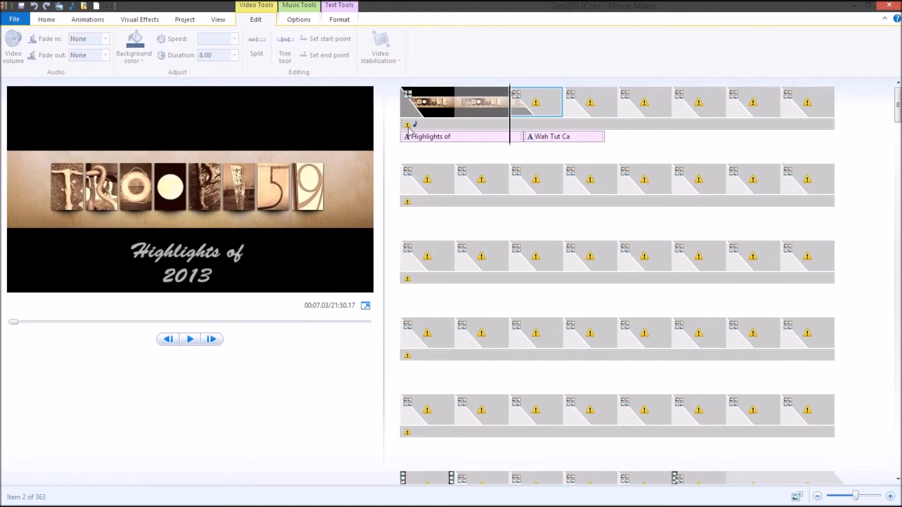
Step: Try to export the movie for high-definition display, dismissing the missing-file prompts for P7070002.JPG and the first music item
click(46, 20)
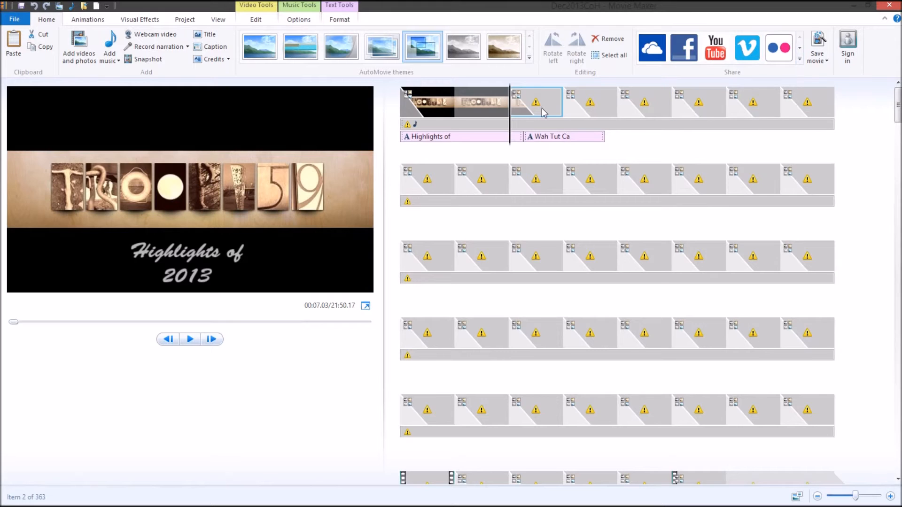
click(821, 58)
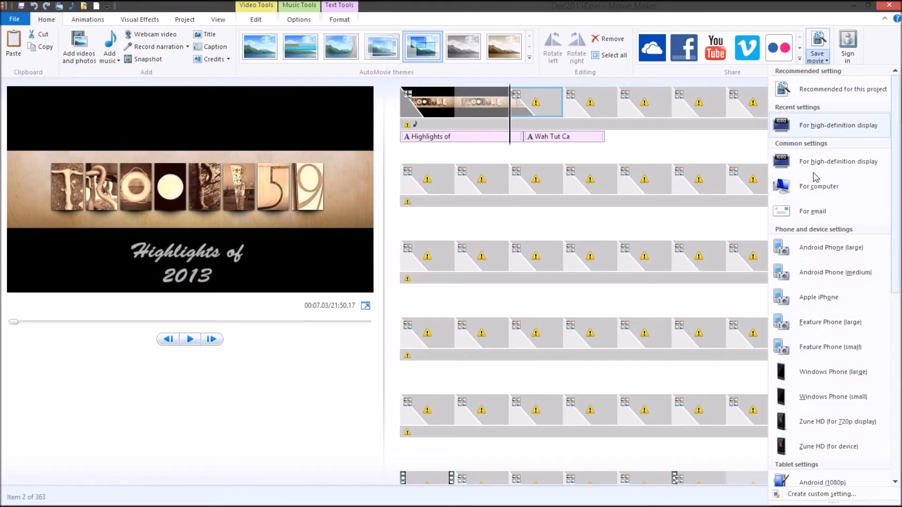
click(838, 132)
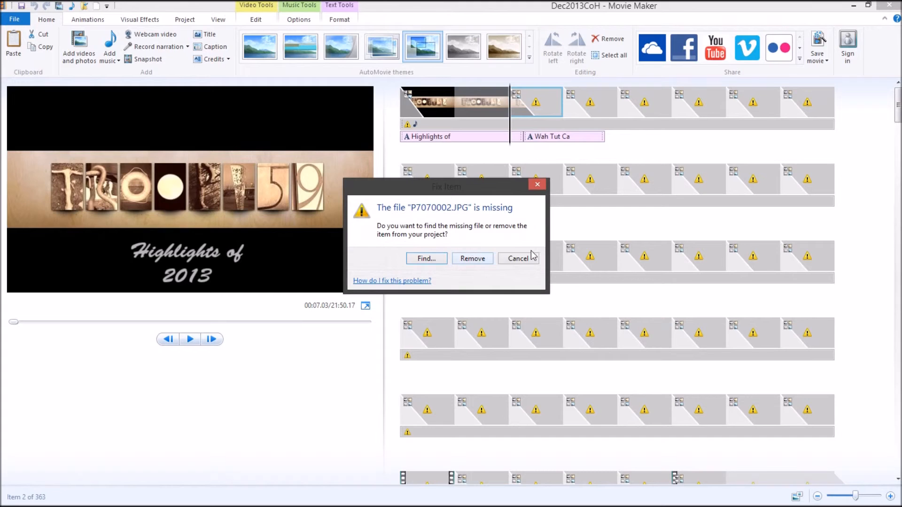
click(527, 256)
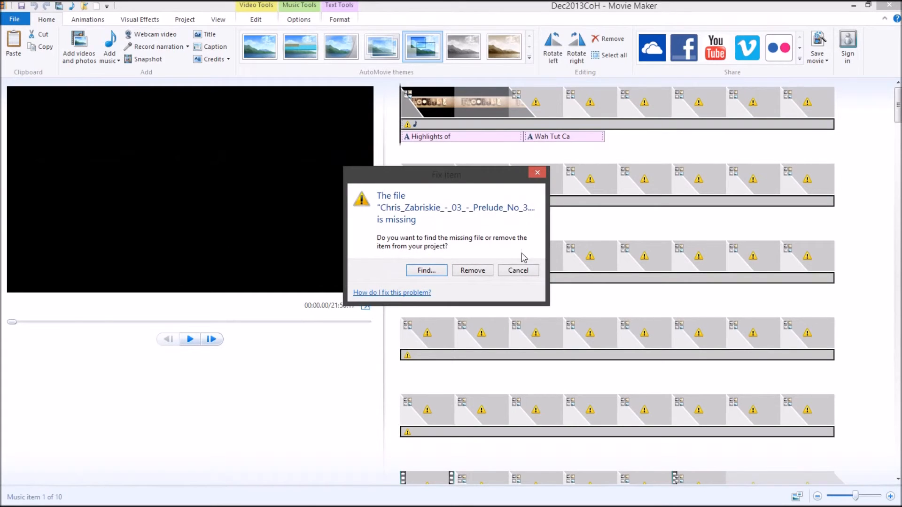
click(537, 172)
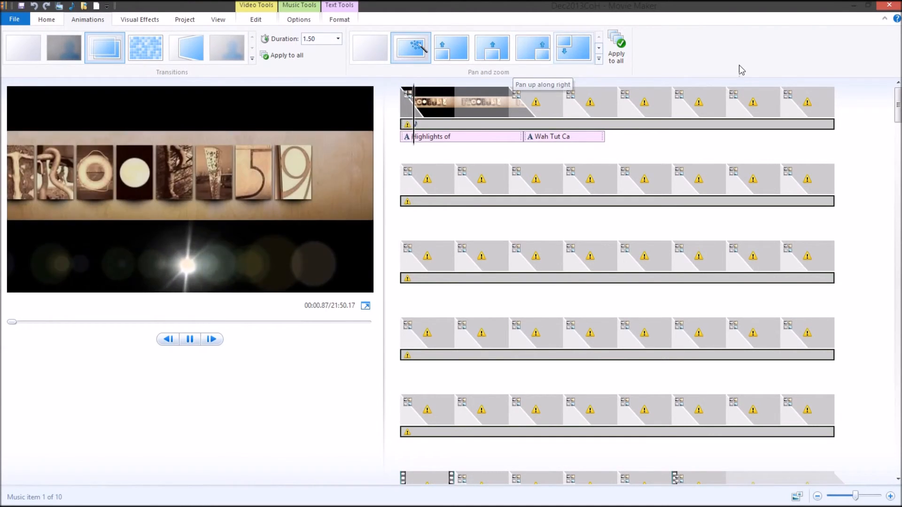
mouse_move(897, 107)
mouse_down()
mouse_move(898, 165)
mouse_move(899, 106)
mouse_up()
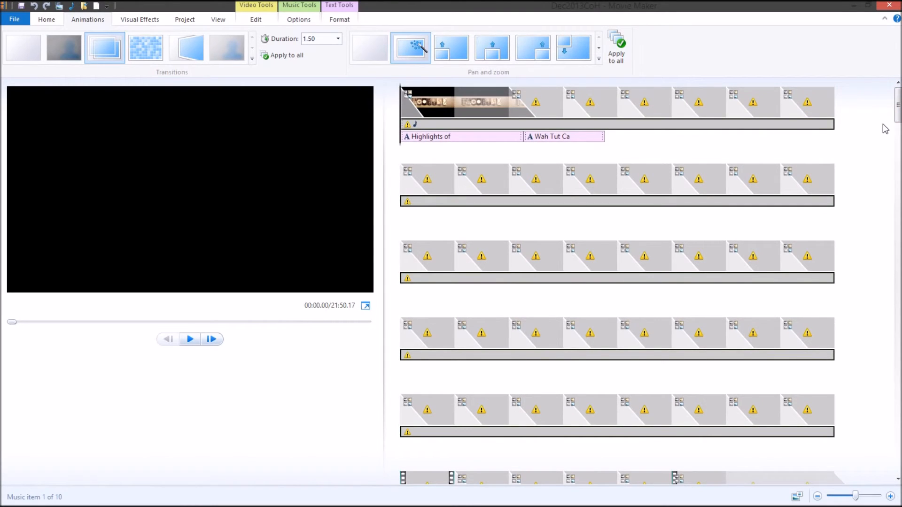
mouse_move(898, 105)
mouse_down()
mouse_move(897, 238)
mouse_move(899, 91)
mouse_up()
mouse_move(899, 91)
mouse_down()
mouse_move(883, 234)
mouse_move(899, 138)
mouse_move(900, 99)
mouse_move(889, 102)
mouse_up()
click(414, 109)
drag(422, 108, 391, 123)
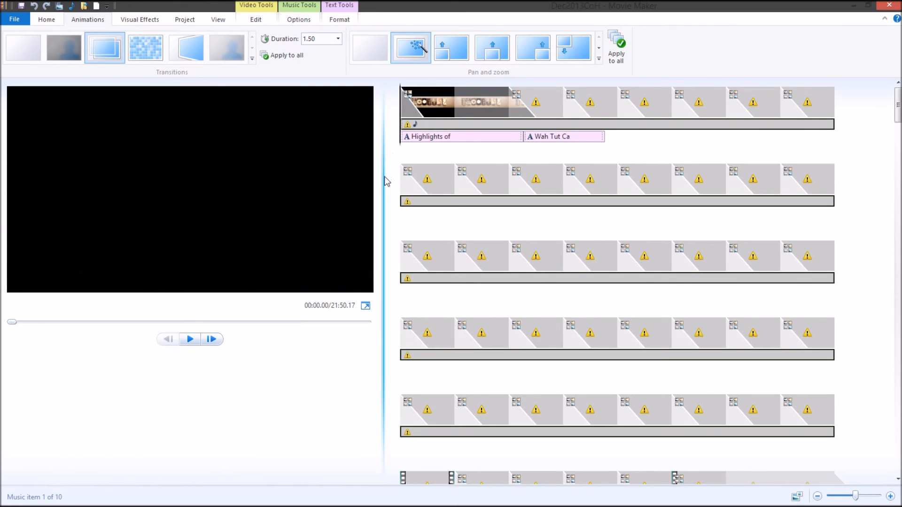
Step: Widen the preview area slightly by moving the divider between the preview and the storyboard
drag(386, 177, 394, 179)
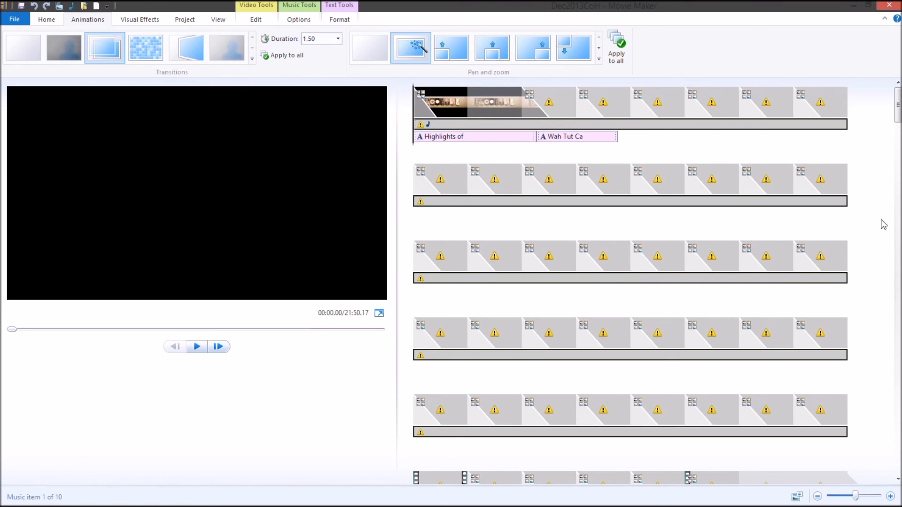
mouse_move(898, 105)
mouse_down()
mouse_move(898, 141)
mouse_move(898, 107)
mouse_up()
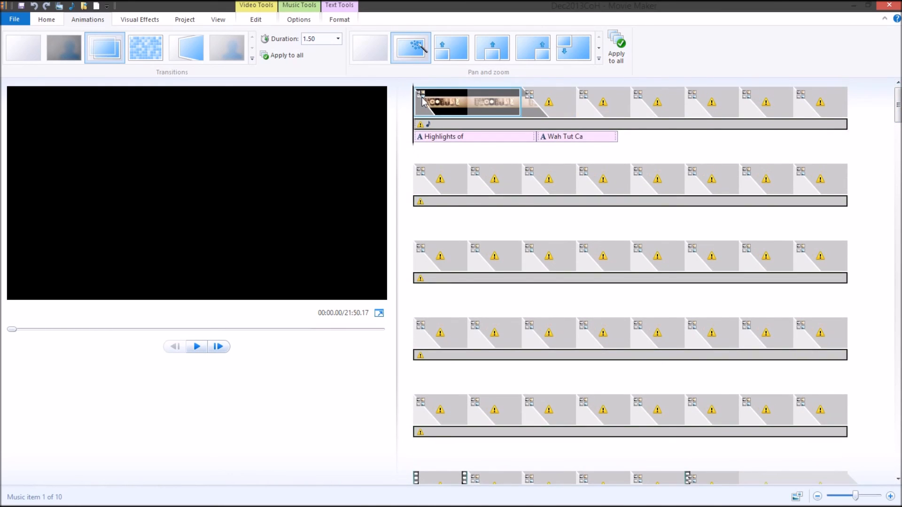
mouse_move(418, 105)
mouse_down()
mouse_move(667, 118)
mouse_move(893, 153)
mouse_move(551, 233)
mouse_move(704, 218)
mouse_move(485, 221)
mouse_move(680, 128)
mouse_move(403, 105)
mouse_up()
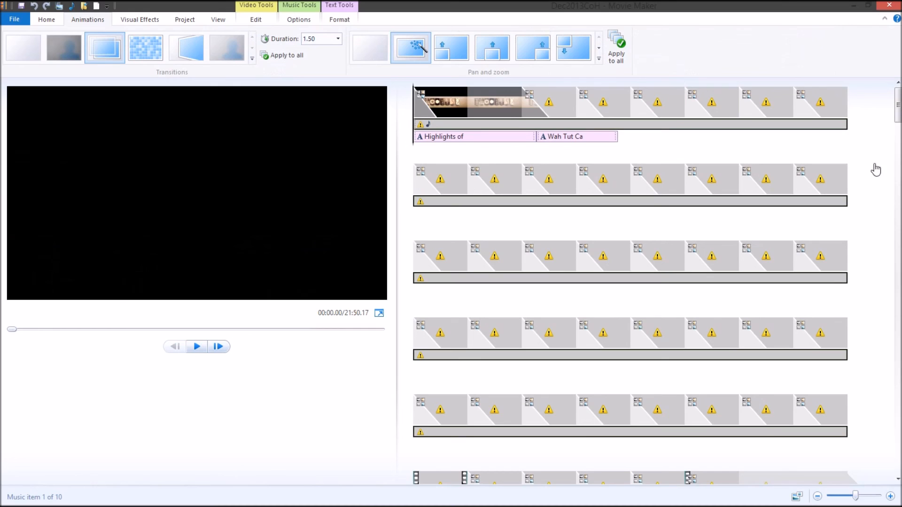